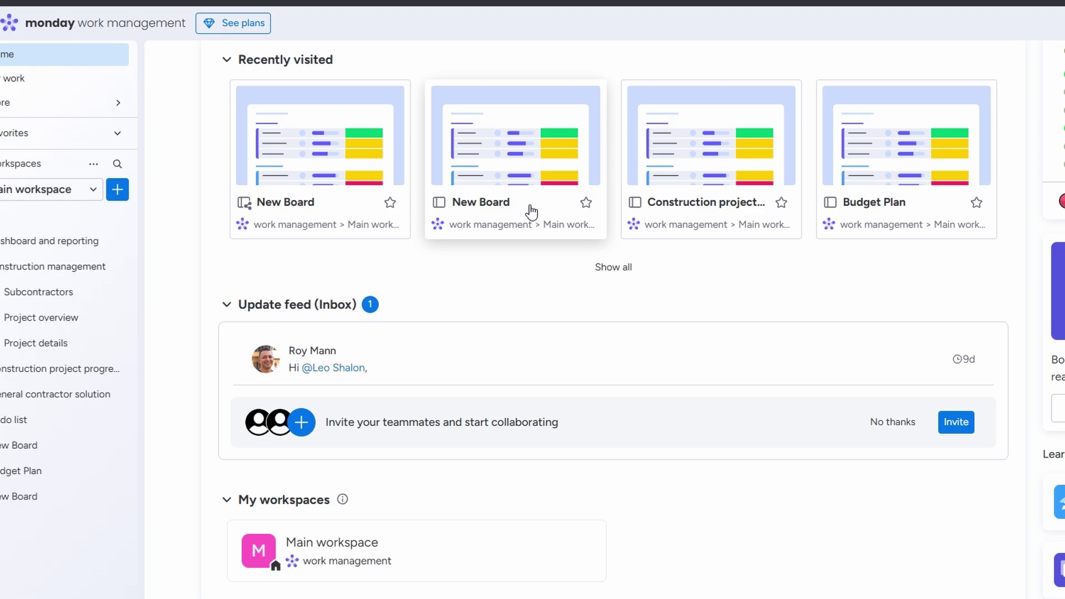
- Star the first New Board card on the Home page as a favourite
click(386, 203)
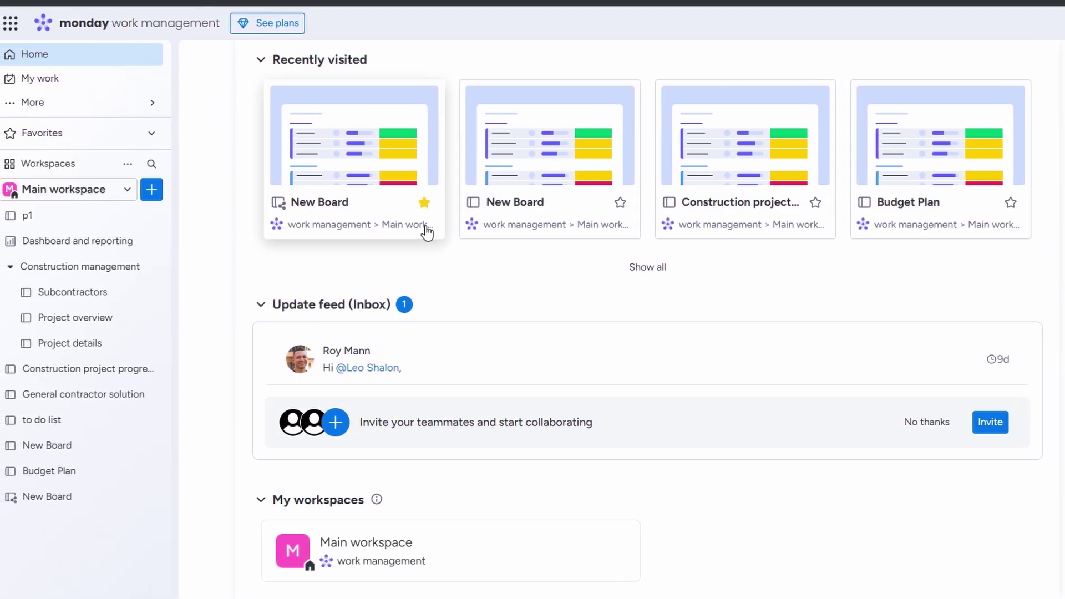
scroll(430, 223, up, 2)
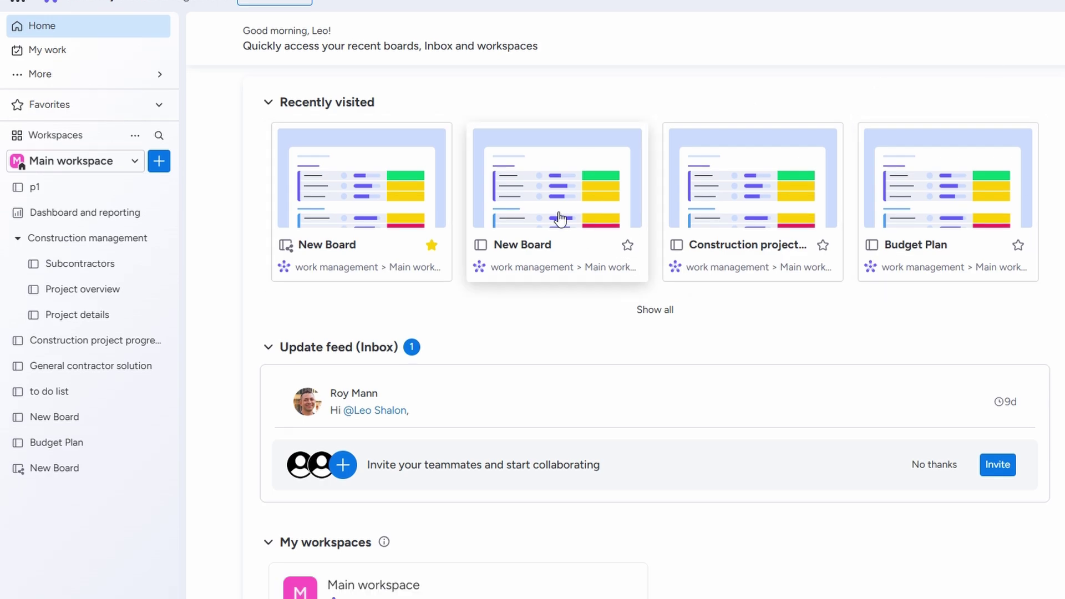
- Search the Template center for 'Inventory Management' and create a board from that template
click(159, 163)
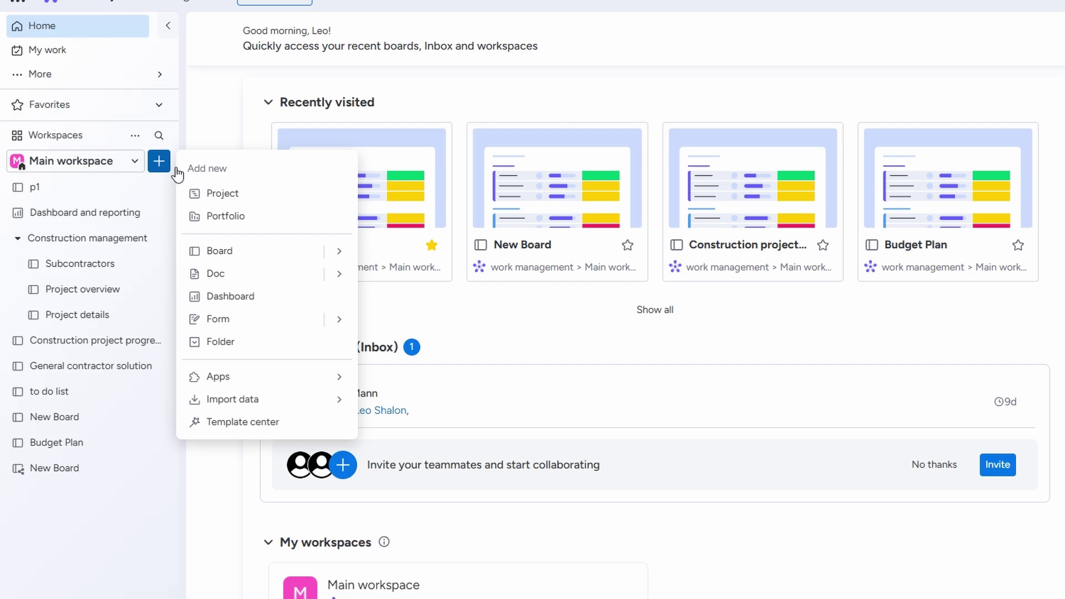
click(230, 427)
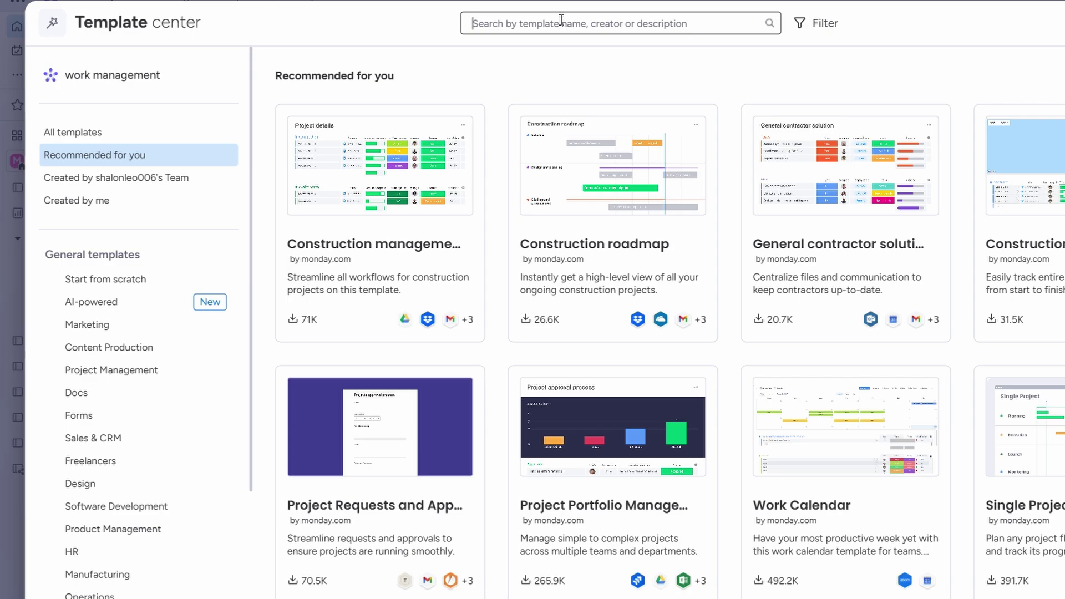
text(Inventory Management)
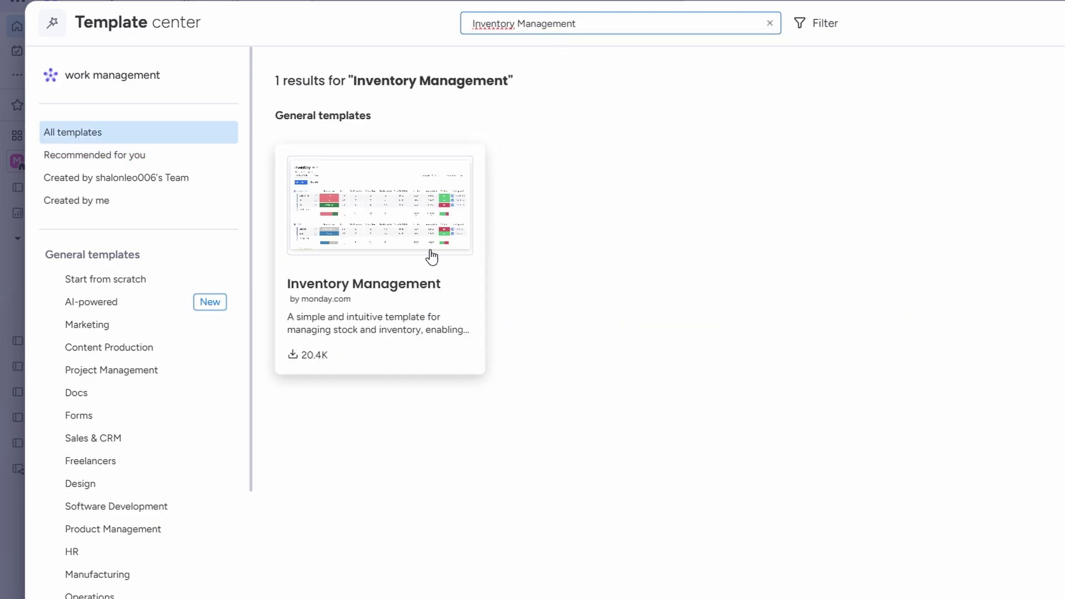
click(327, 320)
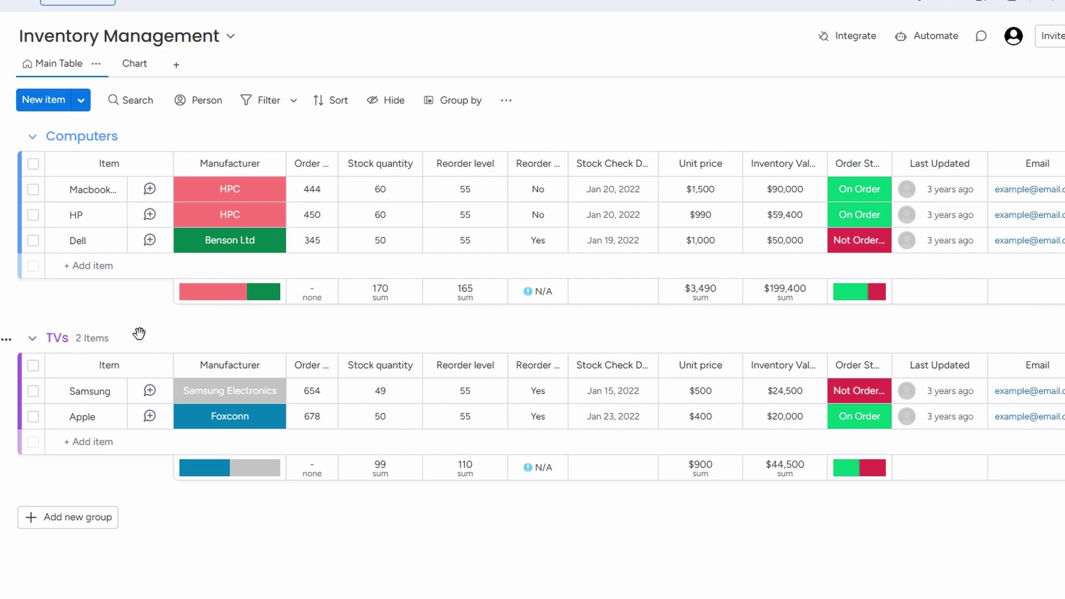
- Add a third group below TVs and name it 'New name...'
click(79, 520)
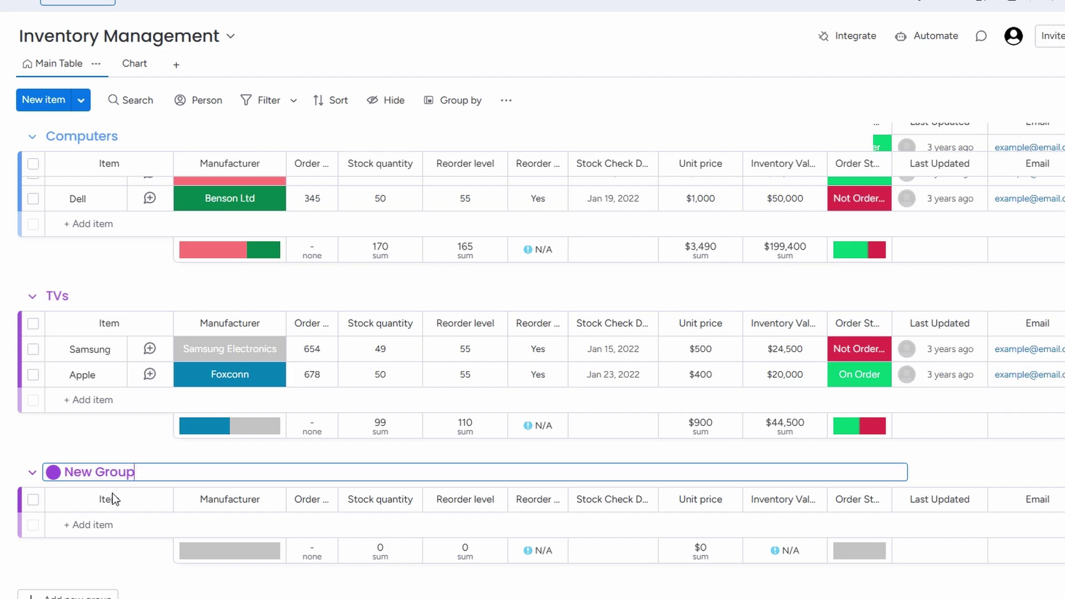
drag(136, 467, 20, 472)
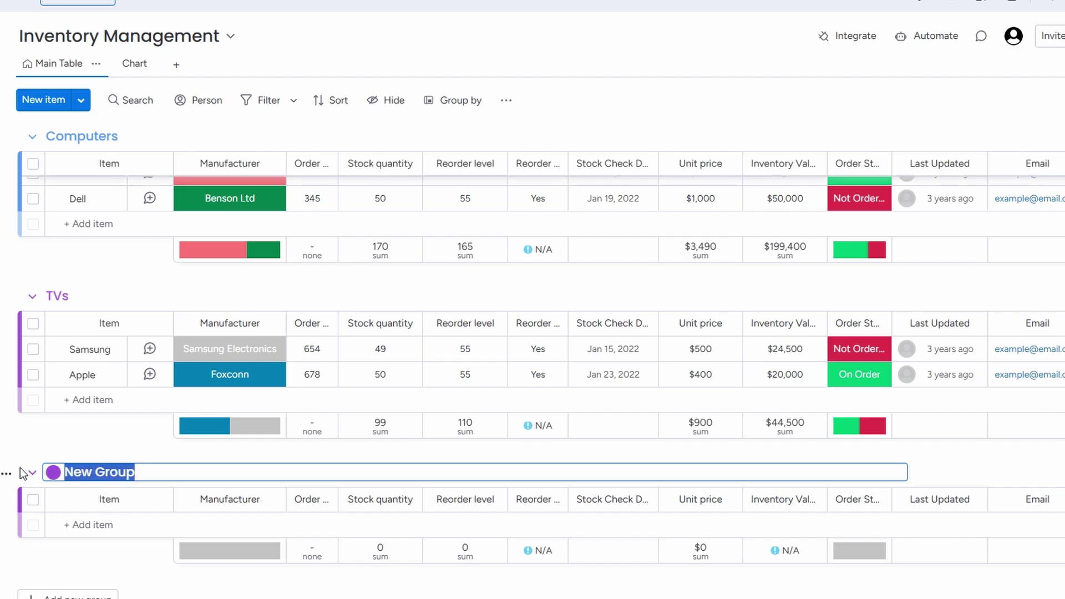
text(Nee)
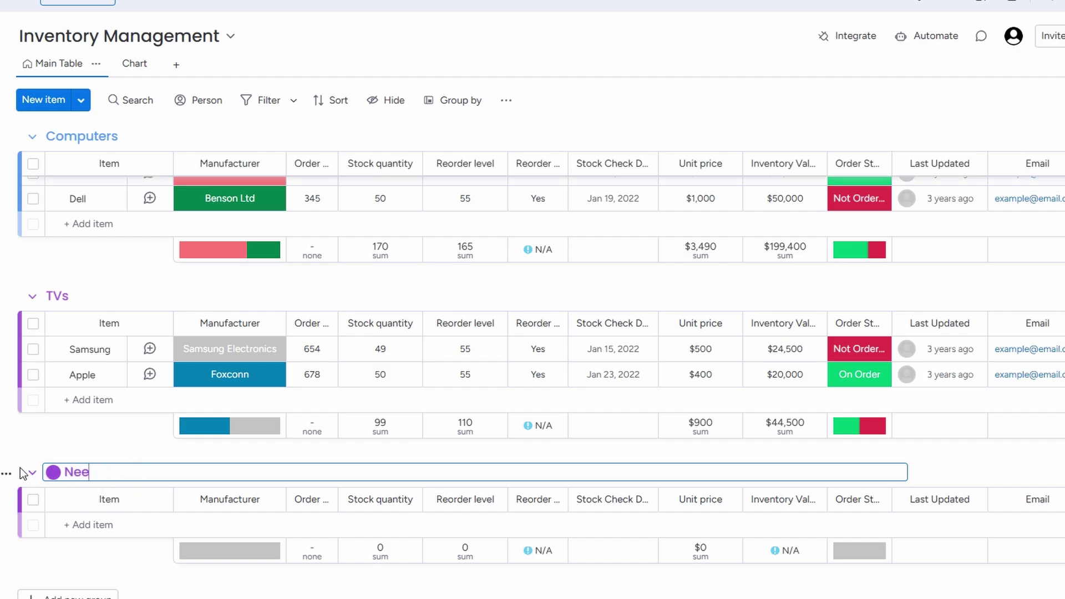
key(BackSpace)
text(w name...)
triple_click(135, 472)
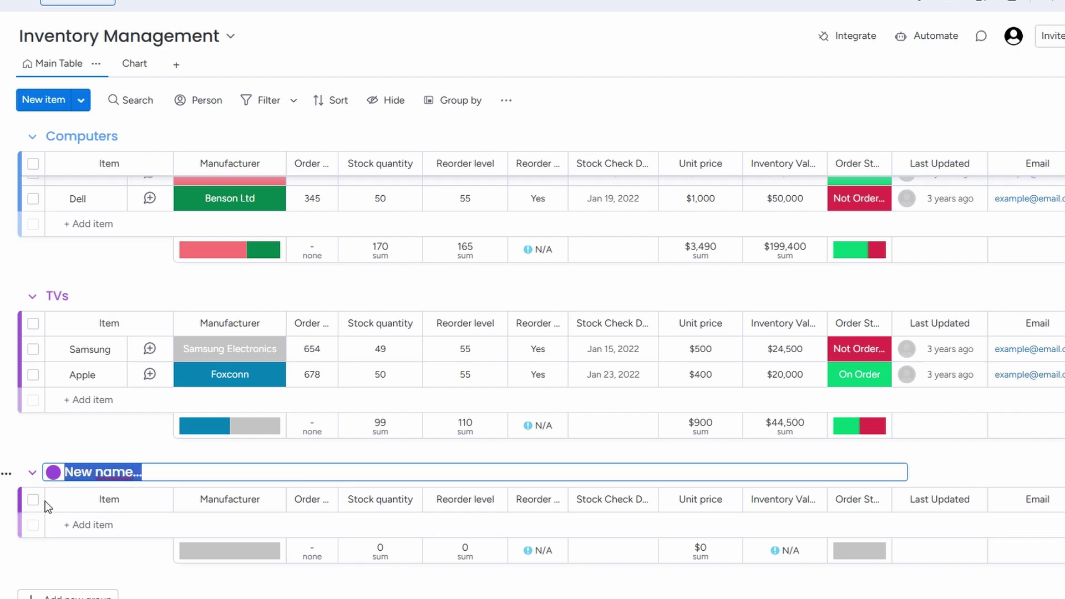
click(70, 524)
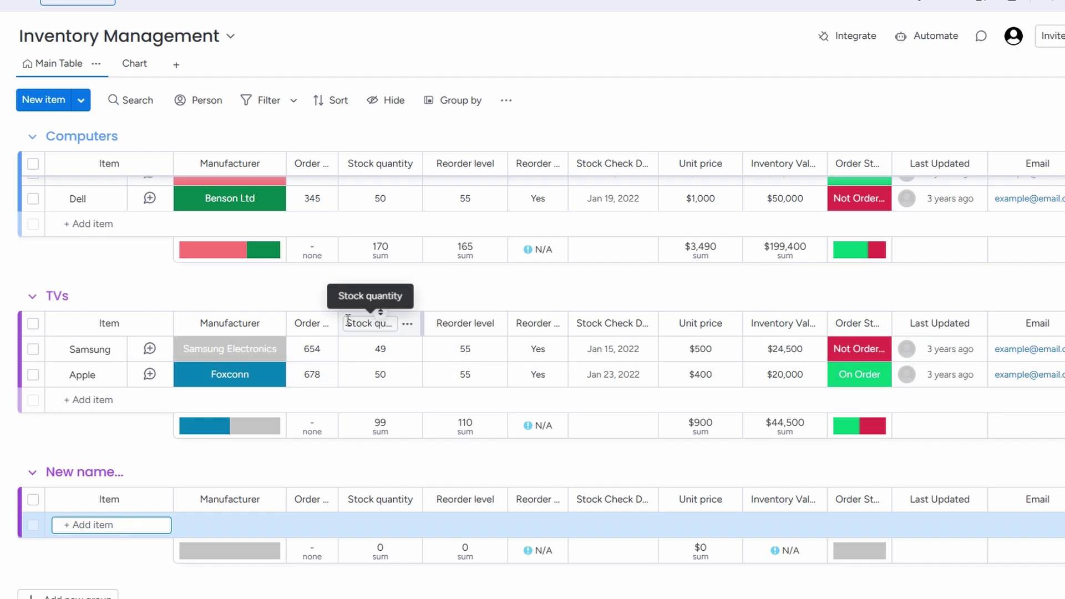
- Add a new Samsung item to the TVs group
scroll(225, 388, up, 1)
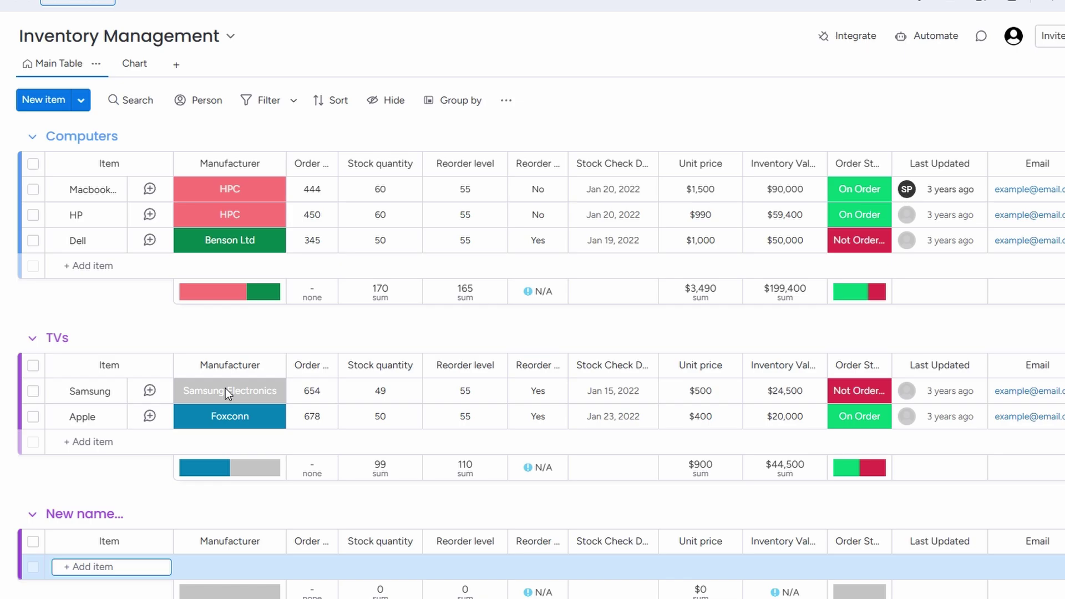
click(19, 473)
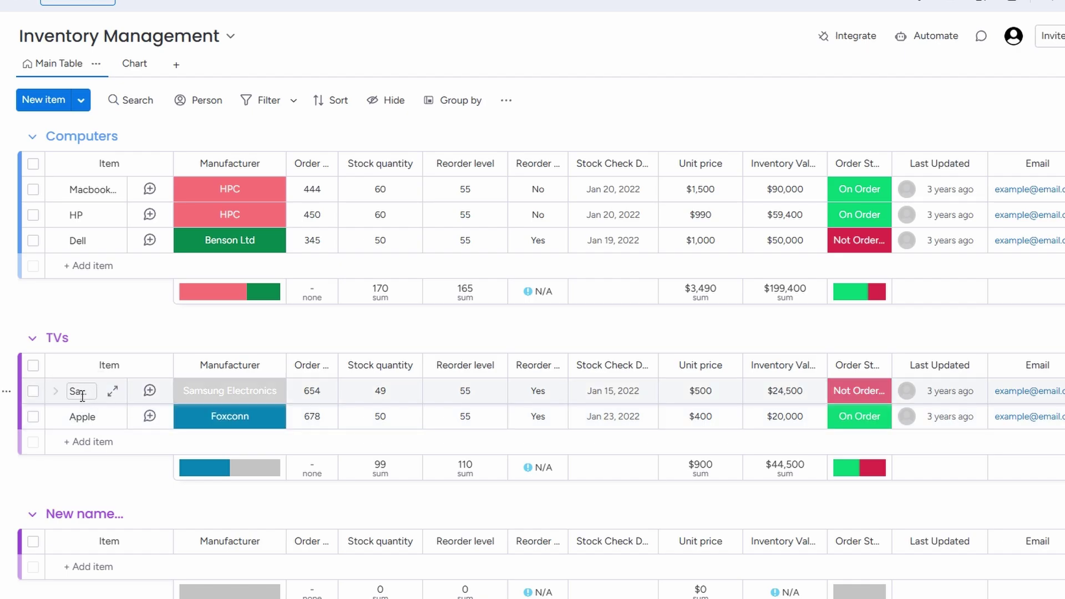
click(91, 442)
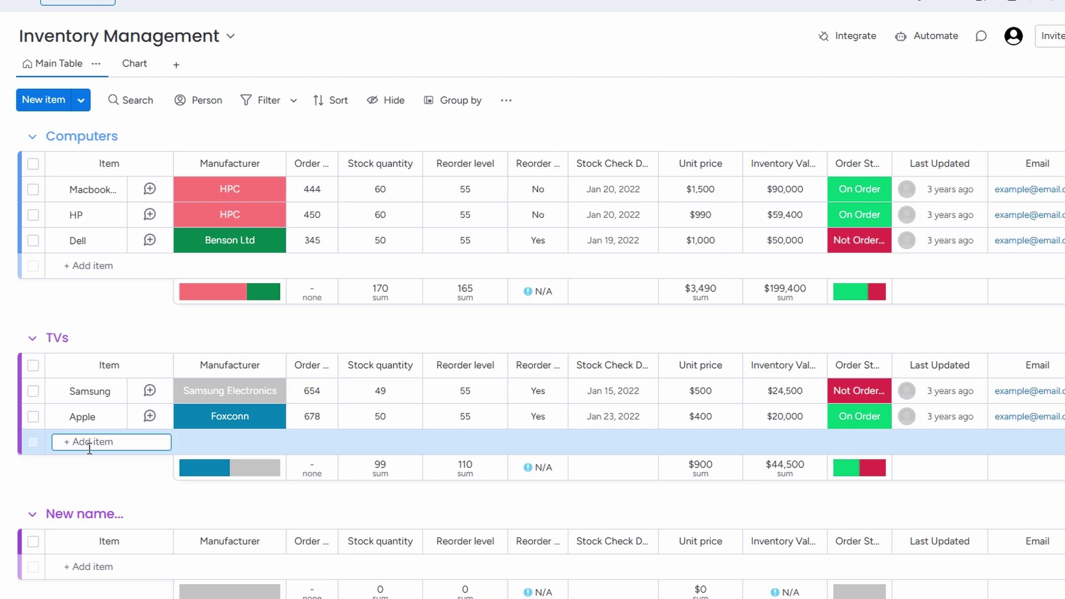
text(Samsung)
key(Return)
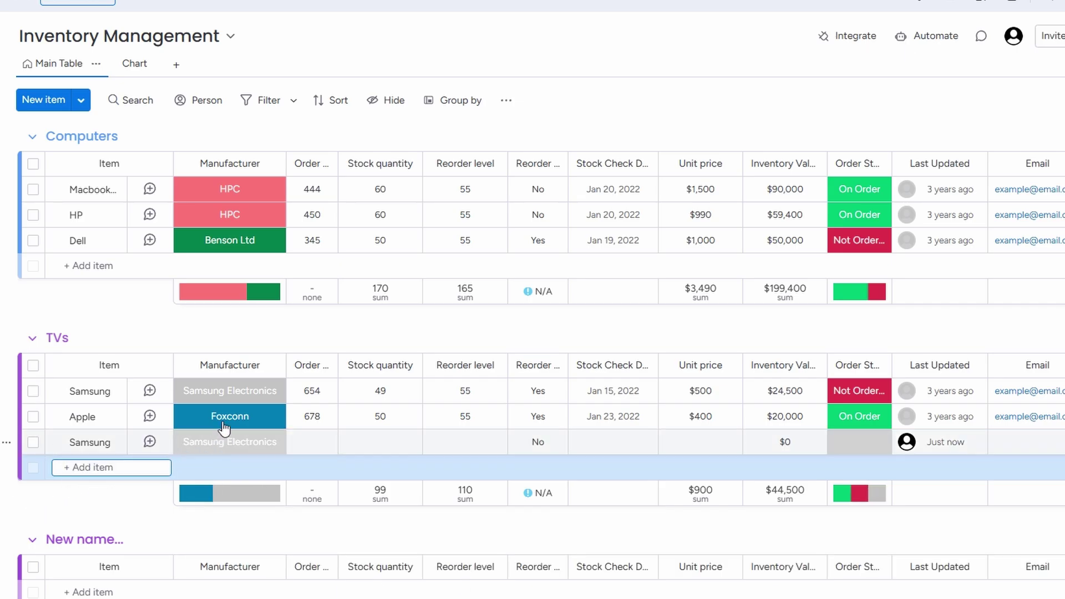
- Set the first Samsung's manufacturer to Benson Ltd
click(218, 397)
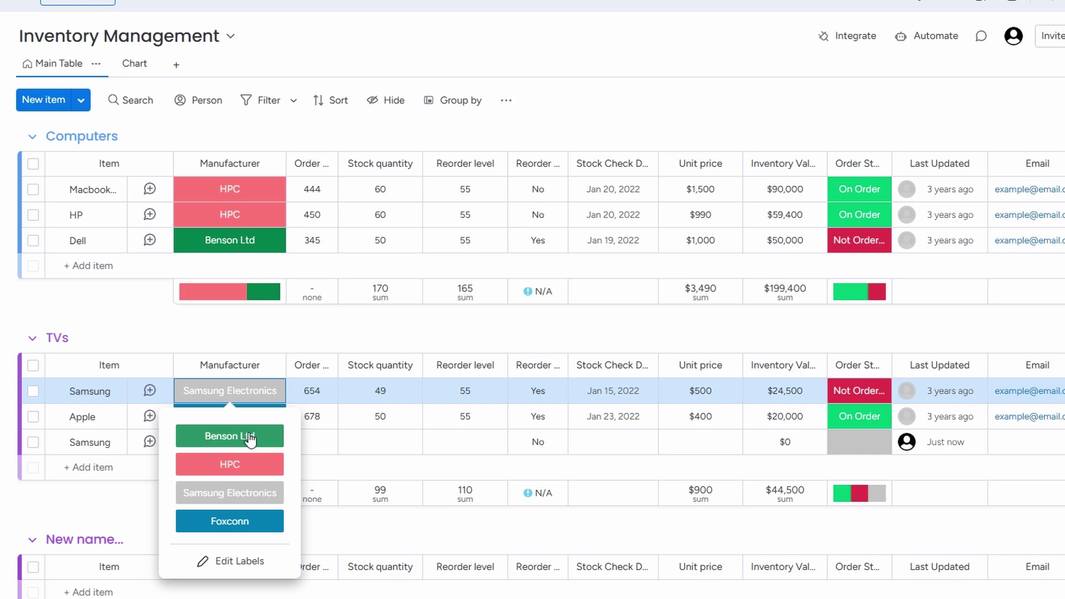
click(229, 437)
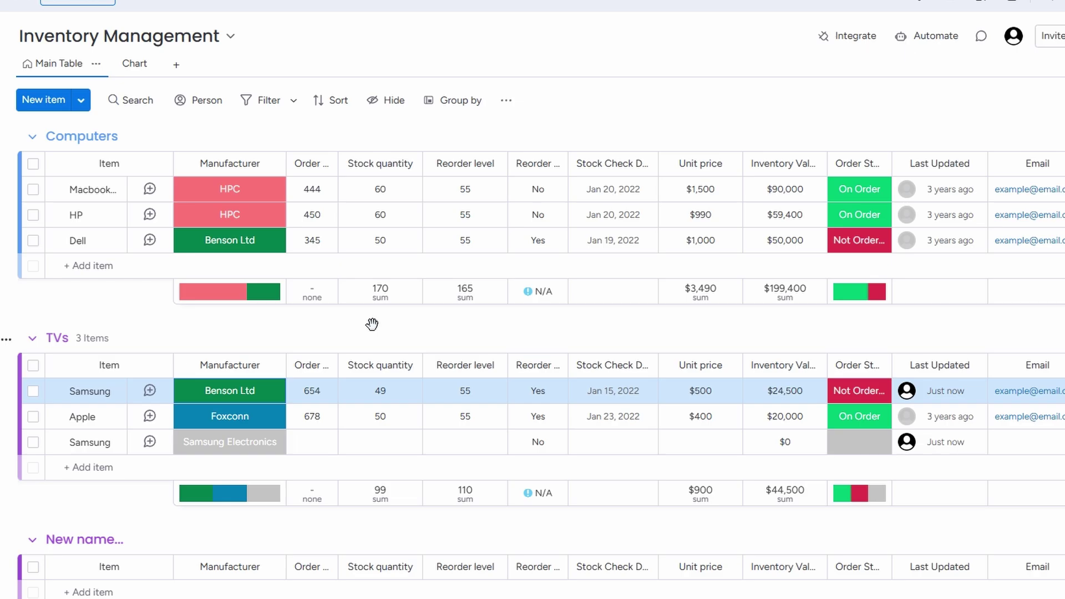
click(334, 392)
- Change the first Samsung's stock quantity from 49 to 50
click(345, 390)
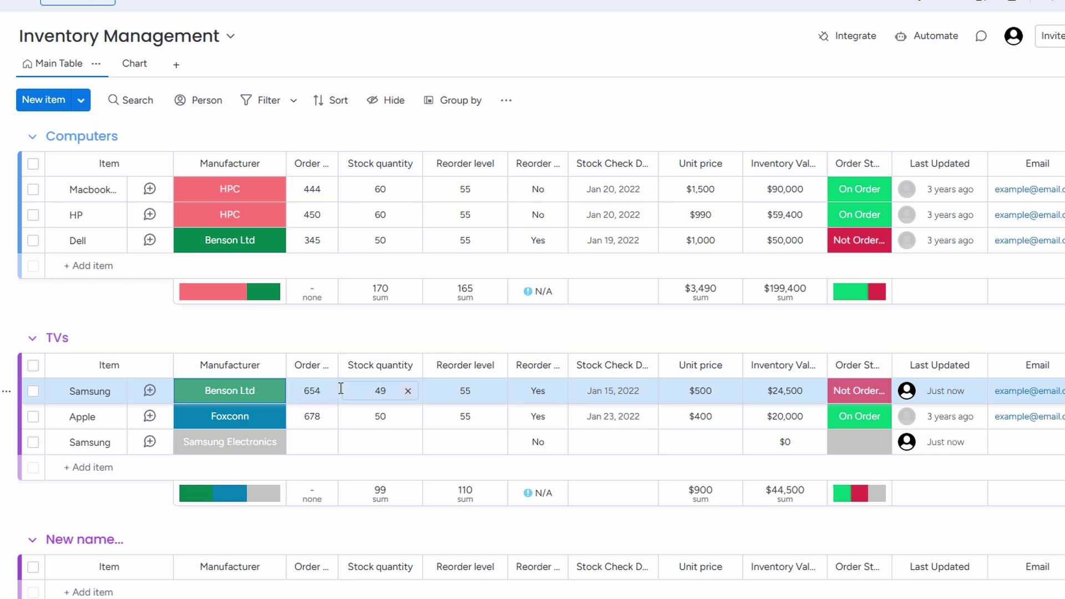
click(373, 392)
text(50)
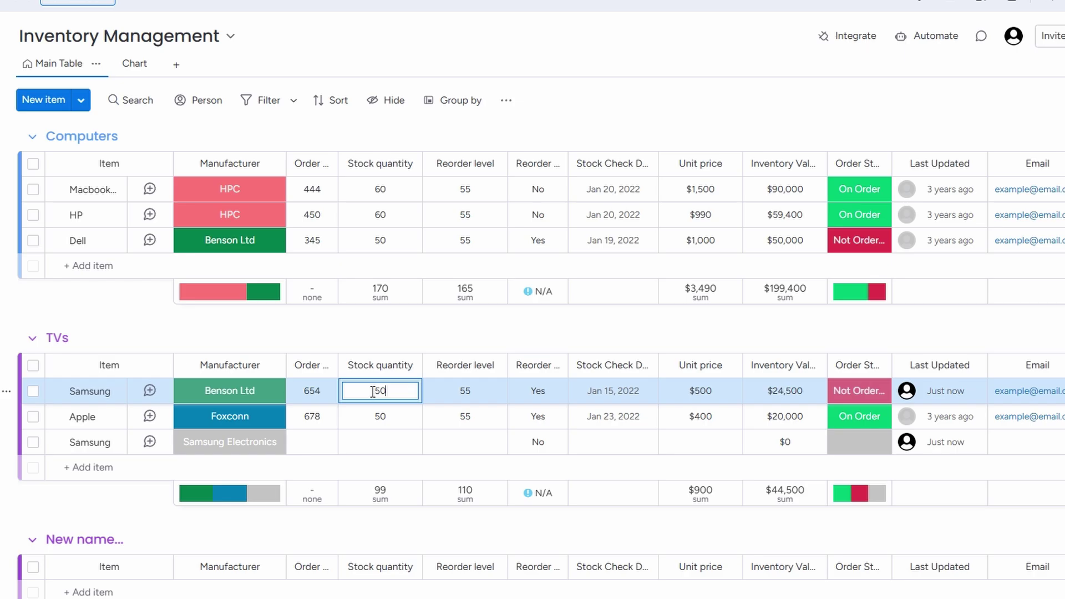
key(Return)
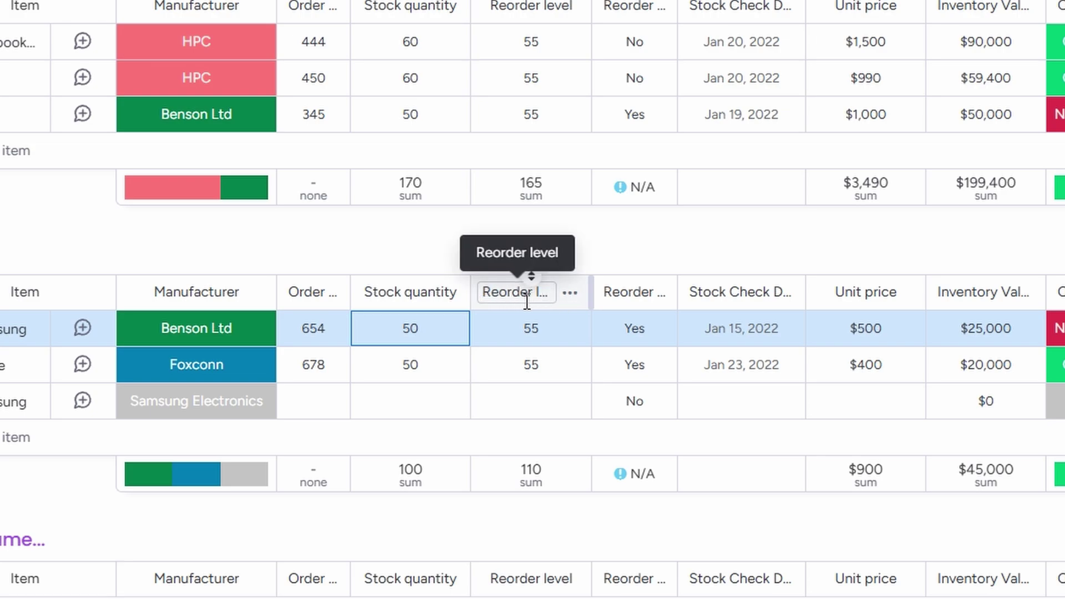
- Change the first Samsung's reorder level from 55 to 30
click(521, 335)
click(521, 336)
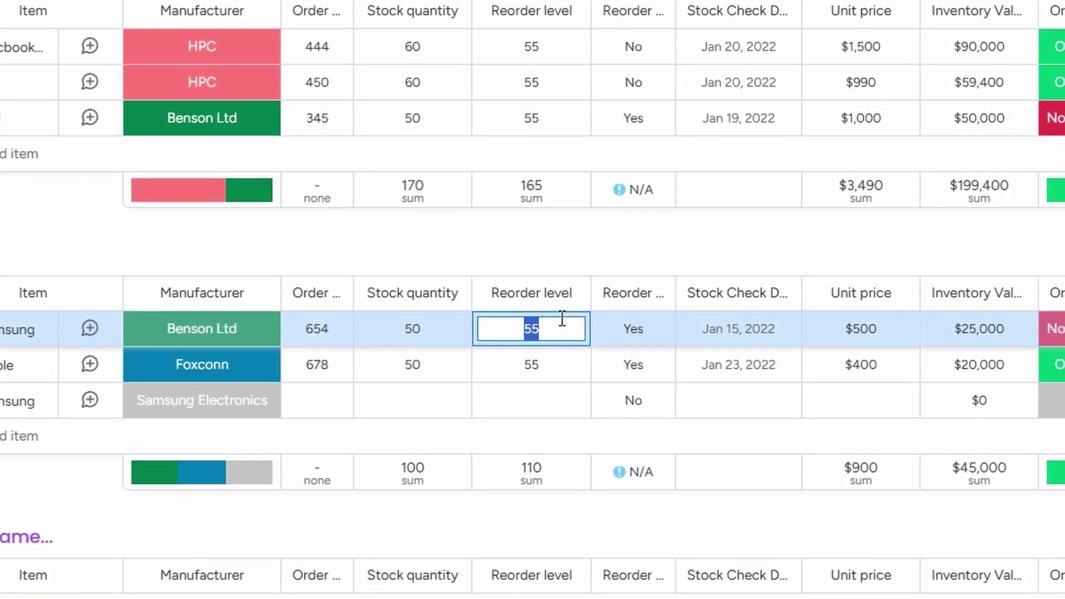
text(3)
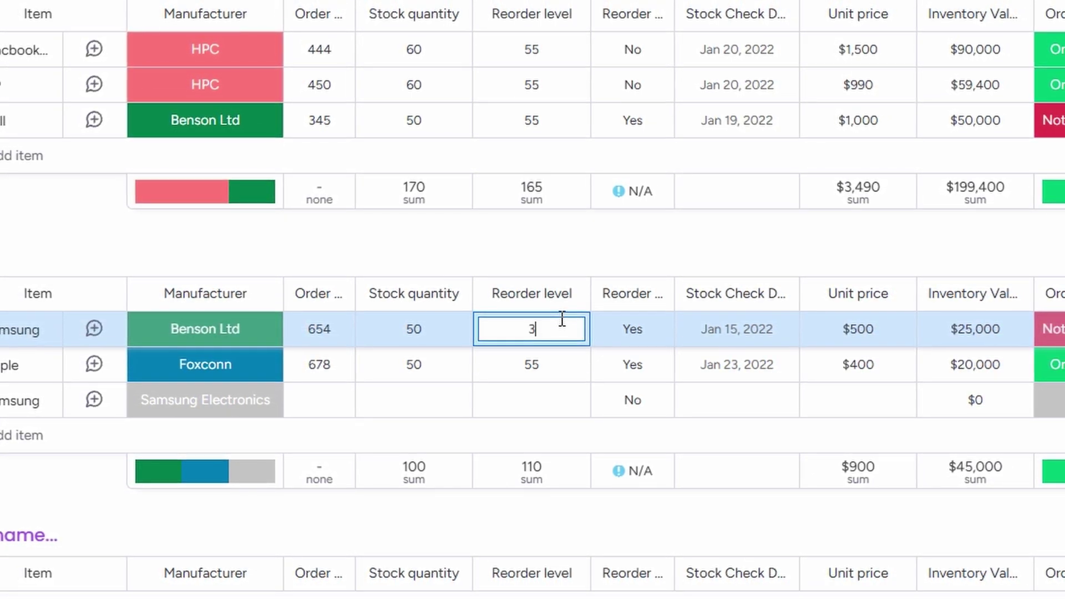
text(0)
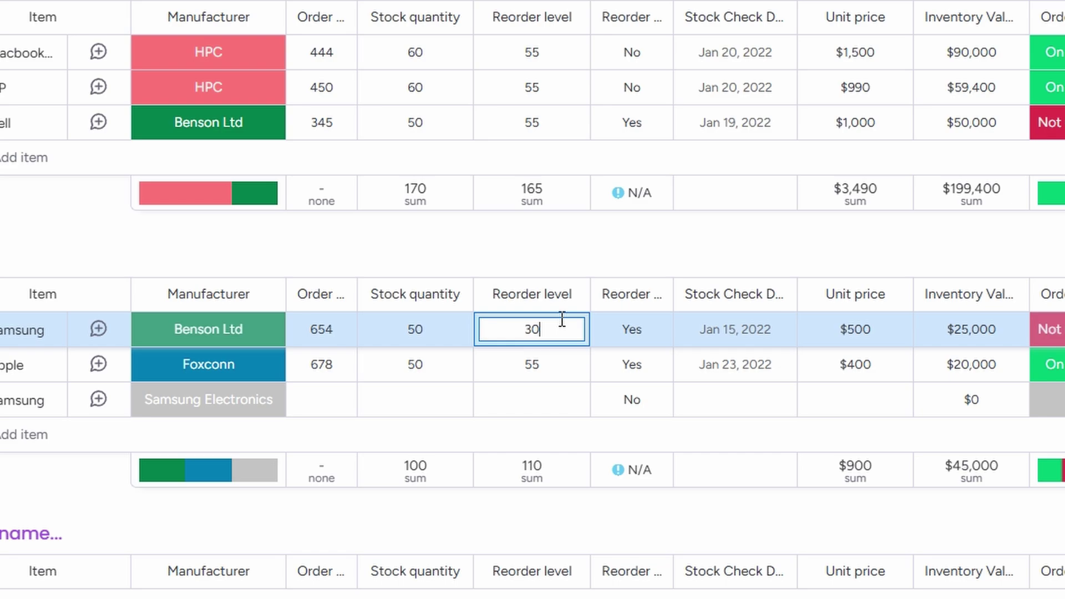
key(Return)
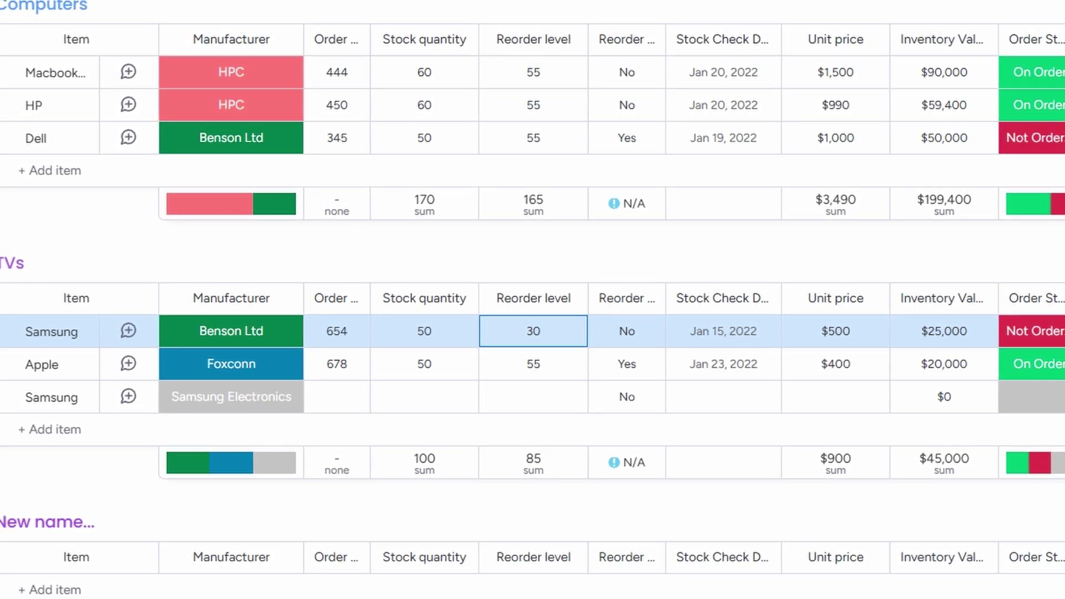
- Set the first Samsung's Stock Check Date to January 15, 2022
mouse_move(867, 571)
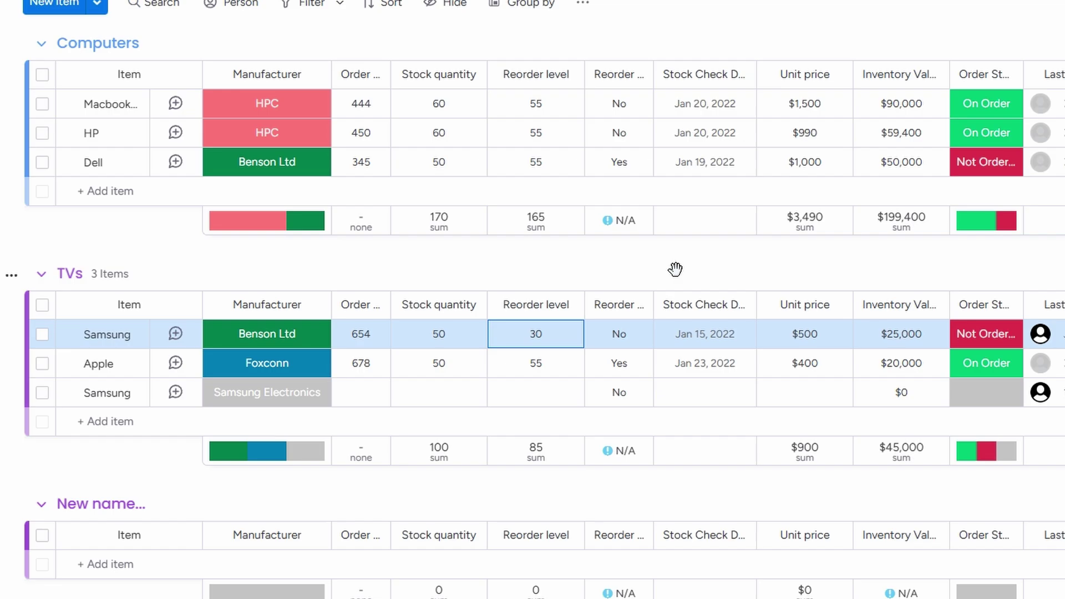
click(684, 339)
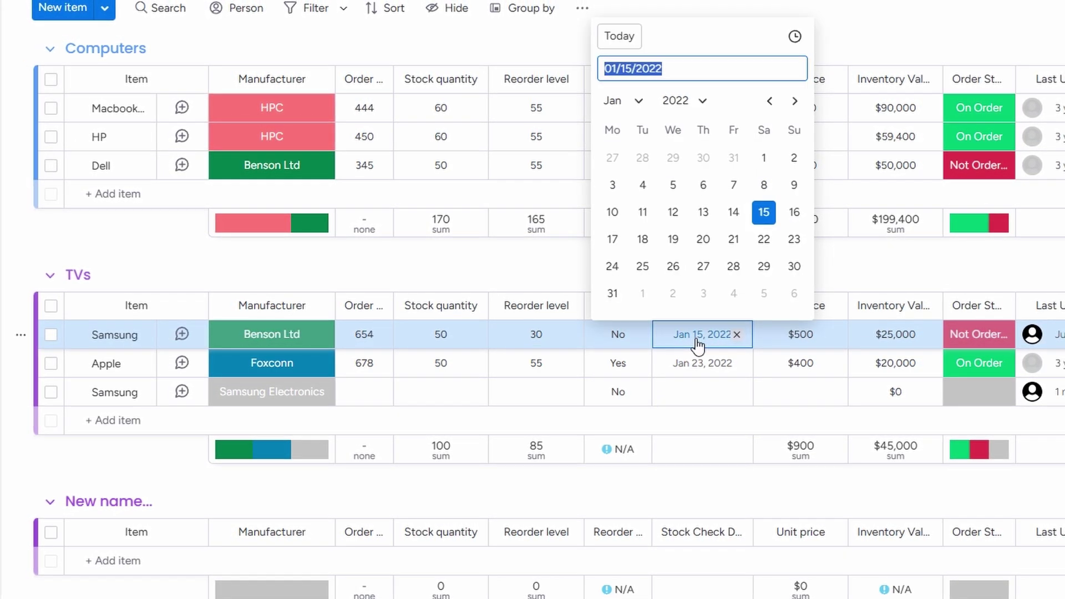
click(703, 105)
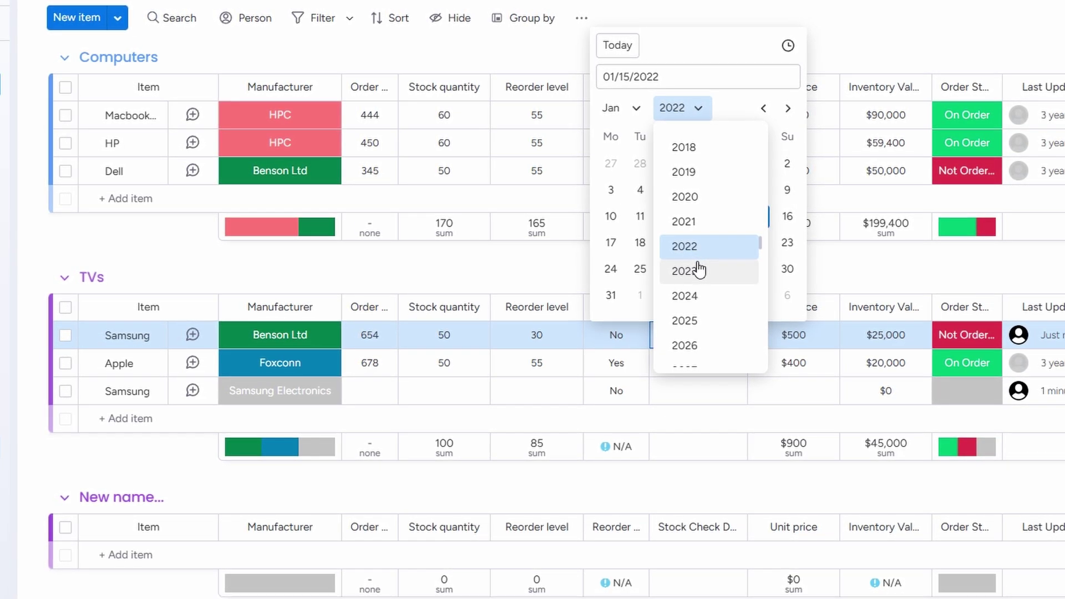
click(627, 82)
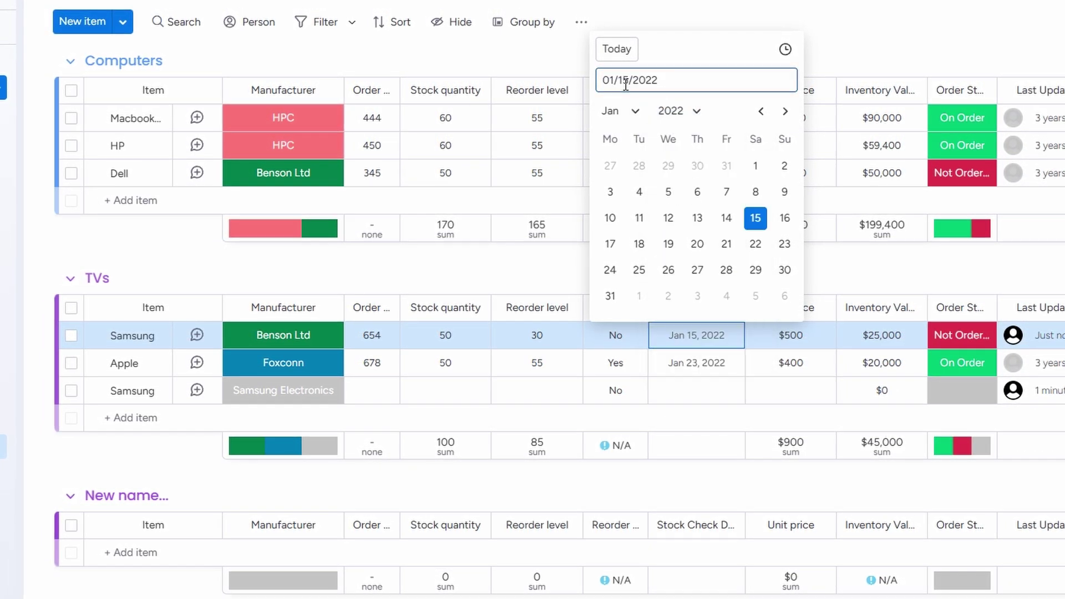
click(628, 113)
click(635, 338)
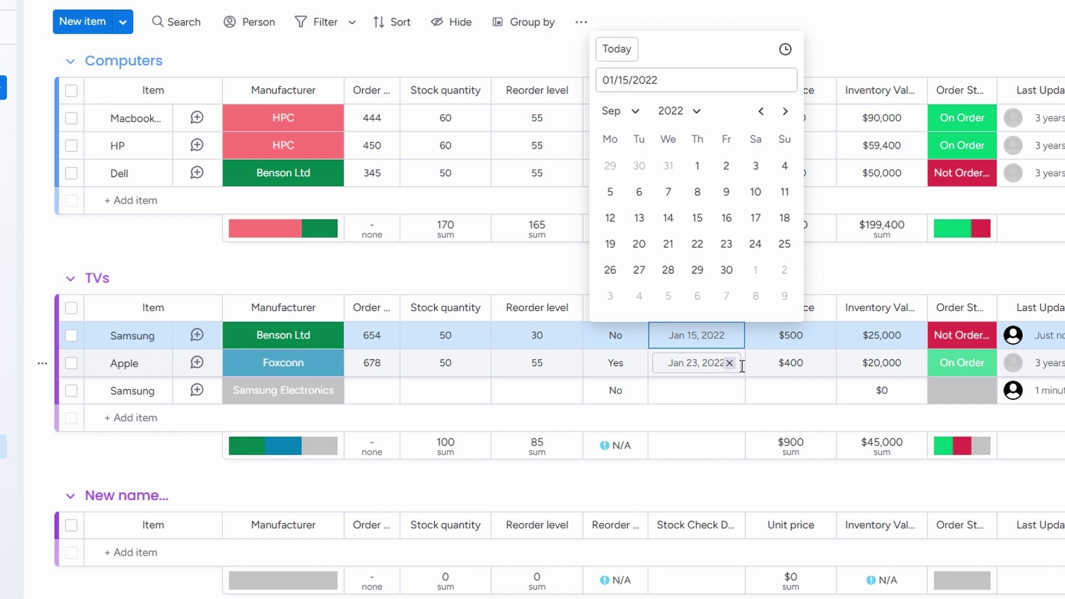
click(632, 110)
click(633, 142)
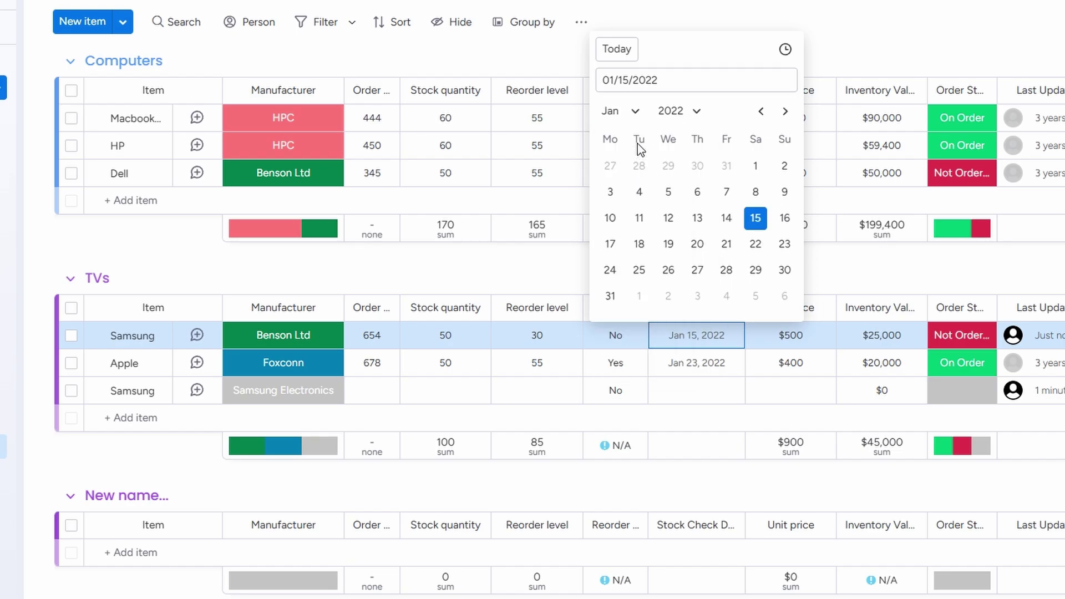
click(681, 110)
click(683, 248)
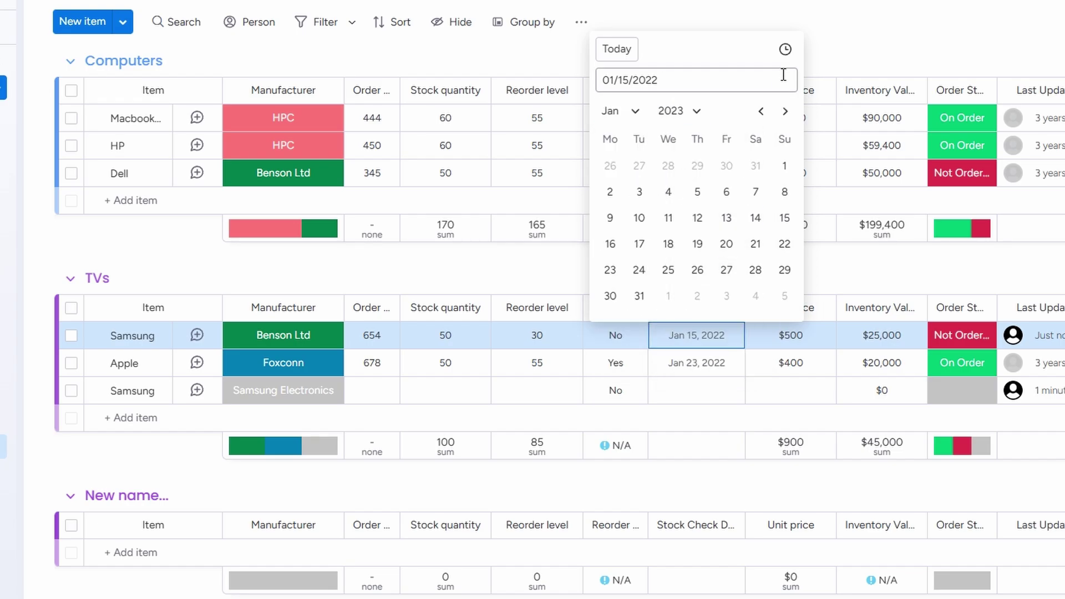
click(780, 21)
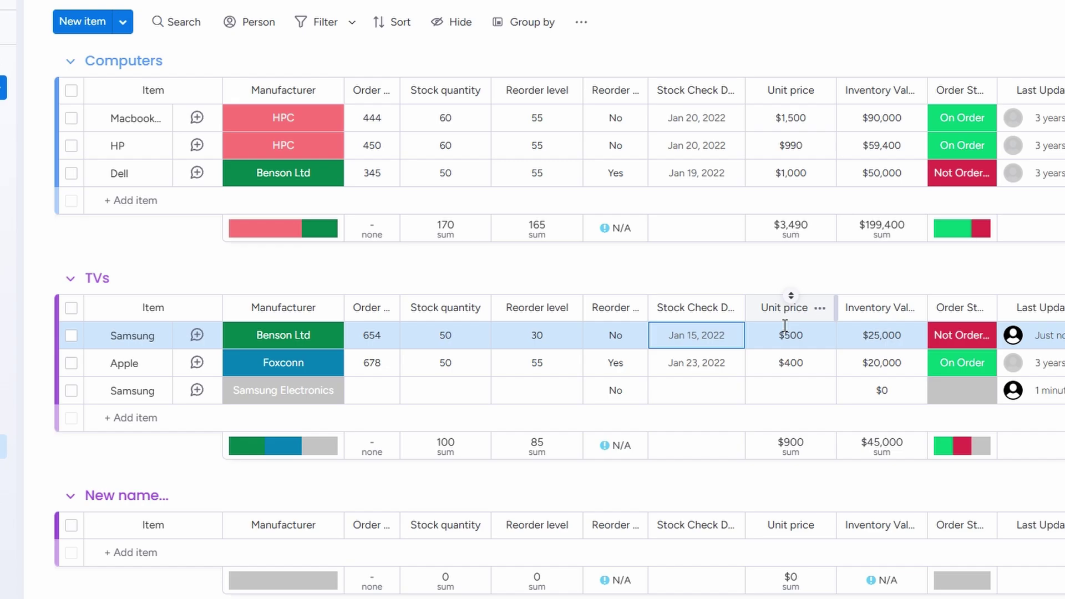
- Set the Samsung TV's unit price to 350, bringing its inventory value to $17,500
click(791, 311)
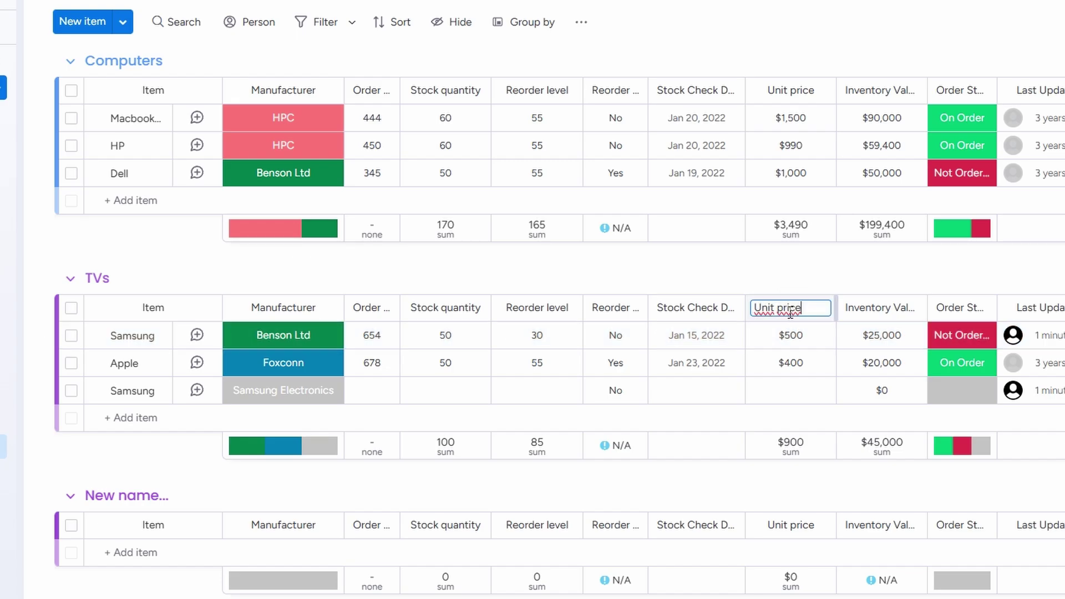
click(789, 335)
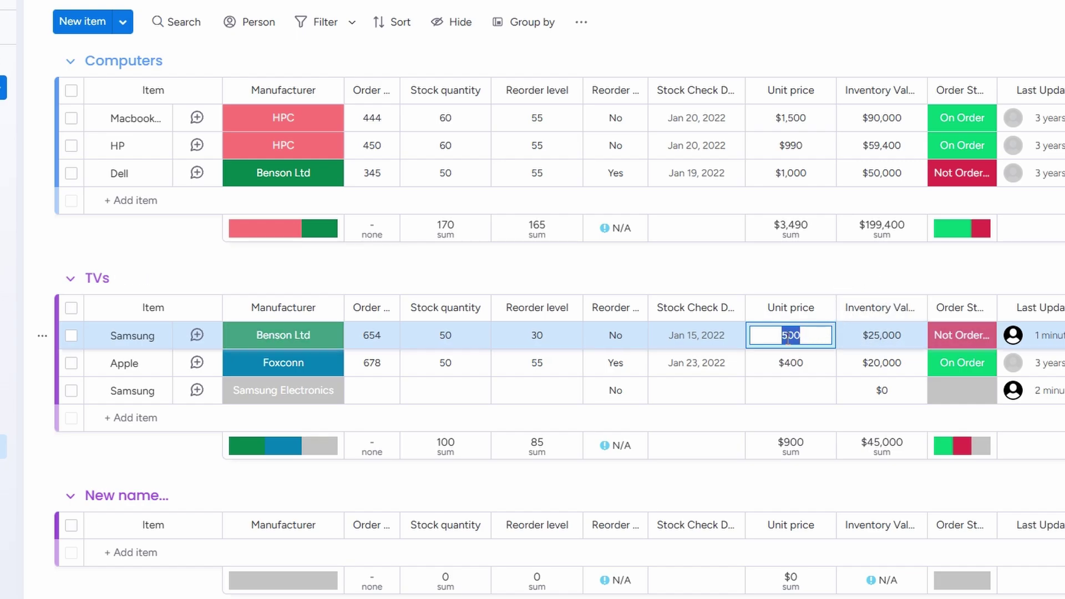
text(600)
key(Return)
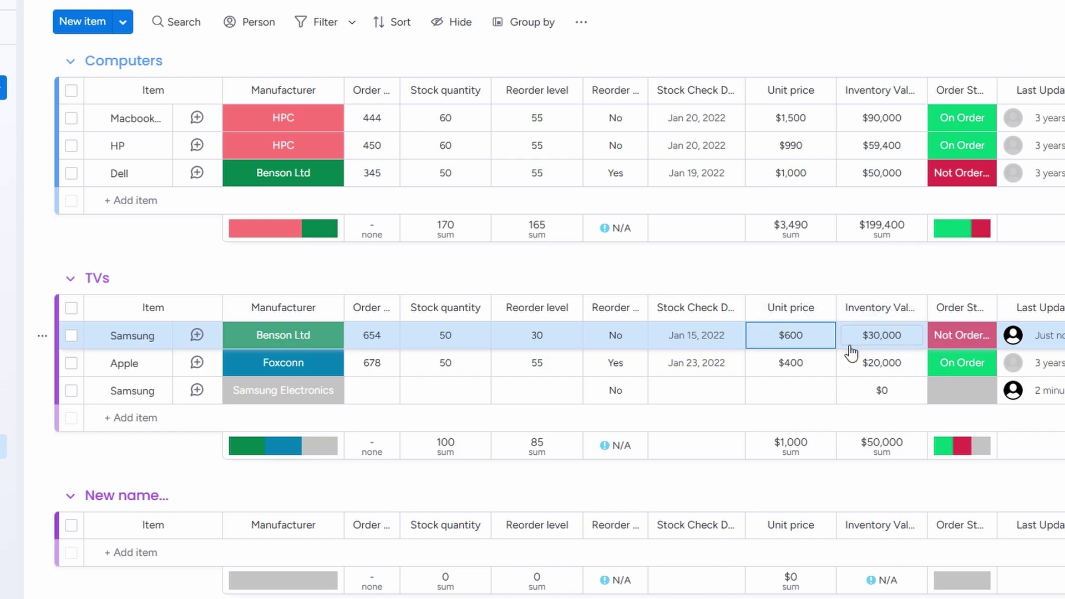
click(796, 341)
click(796, 341)
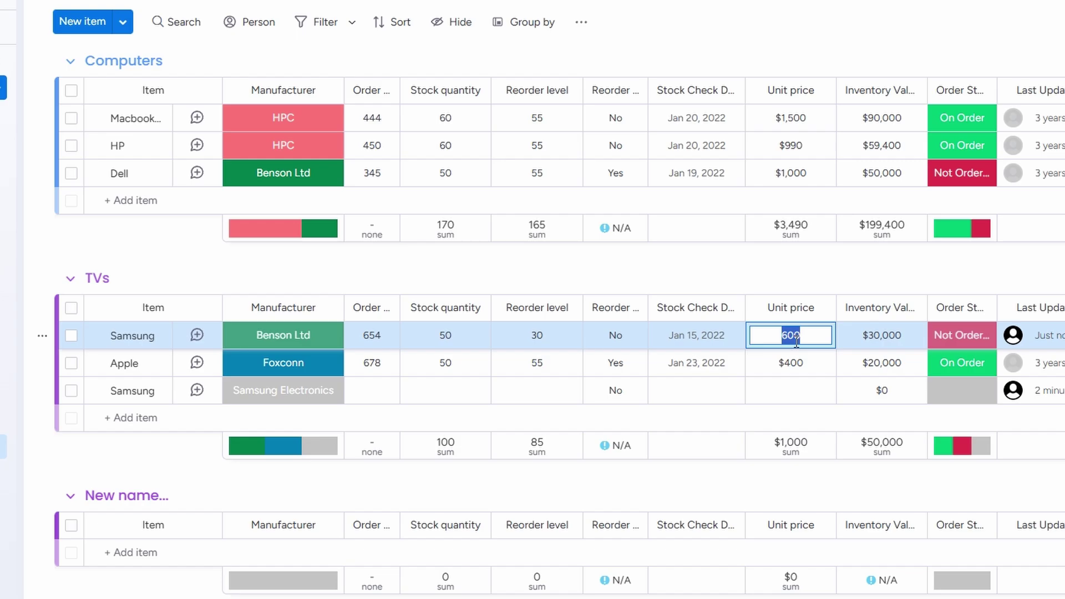
text(350)
key(Return)
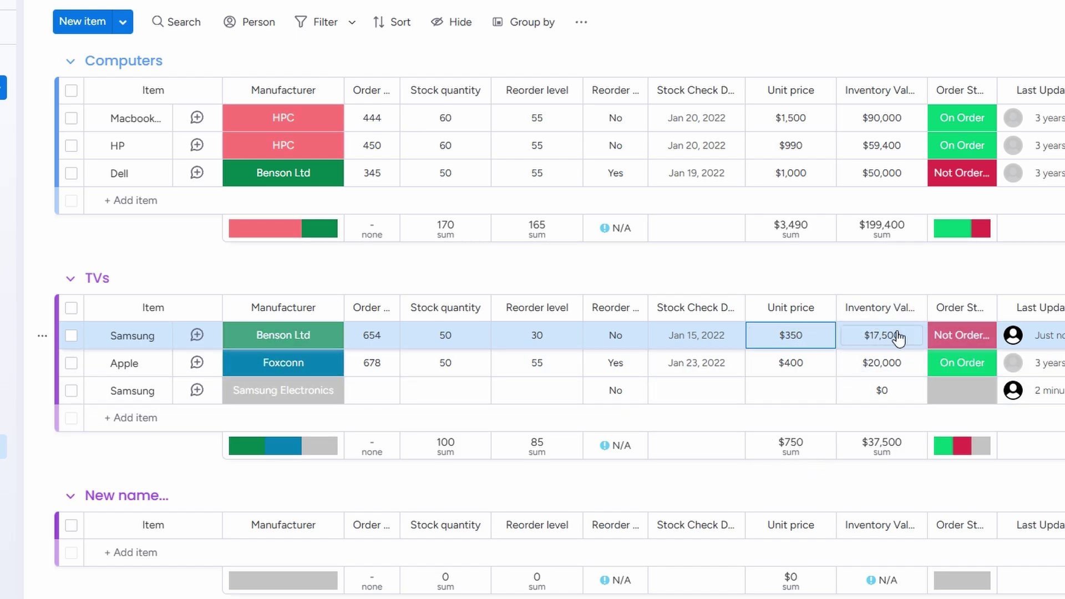
- Switch the Unit price column's currency from dollars to euros (€)
click(864, 336)
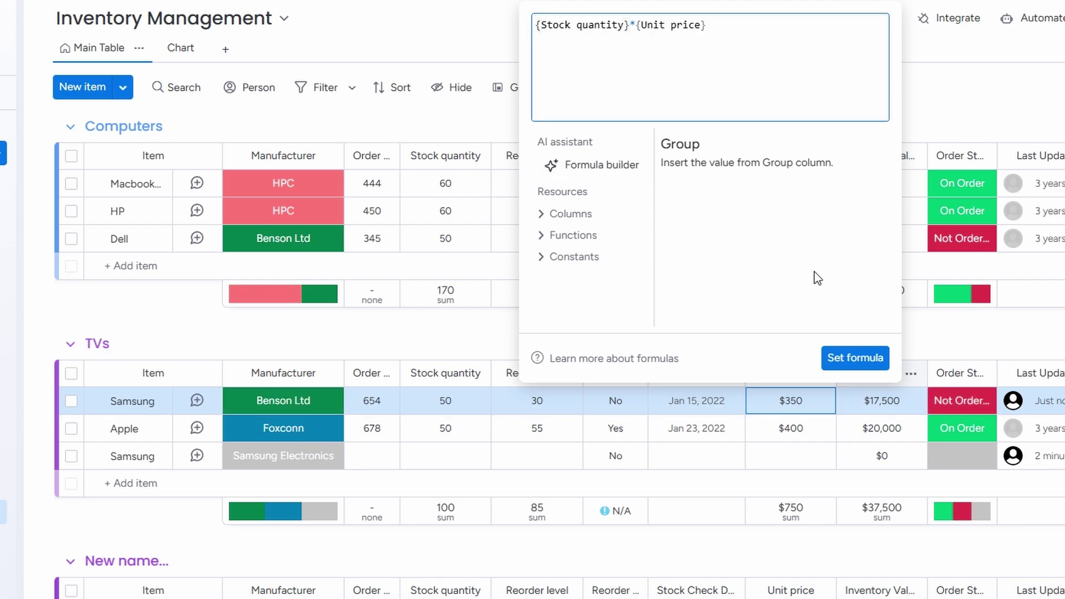
click(948, 336)
click(786, 515)
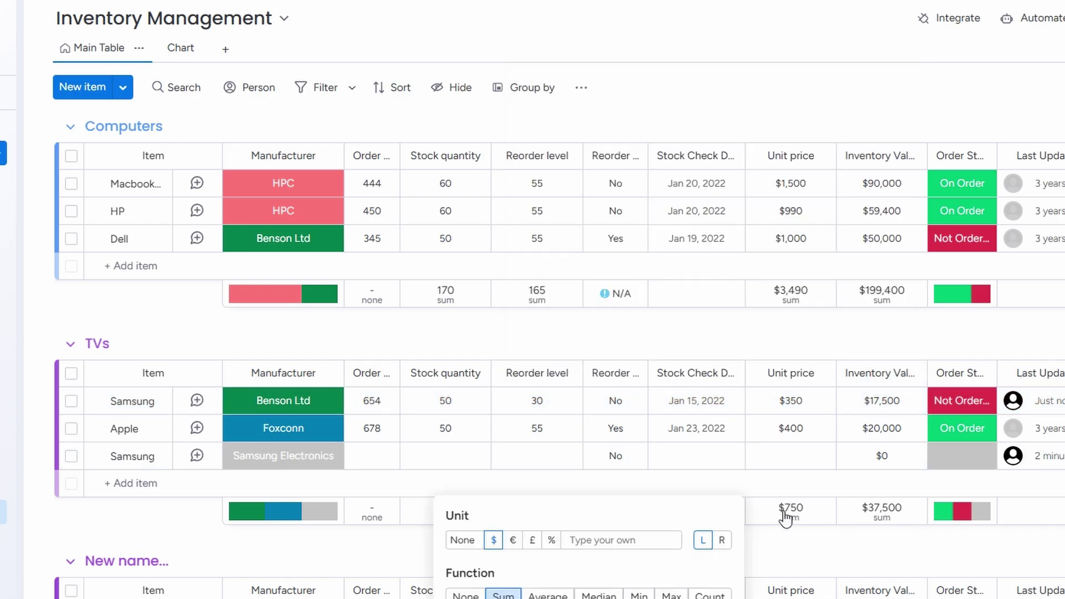
scroll(686, 535, down, 1)
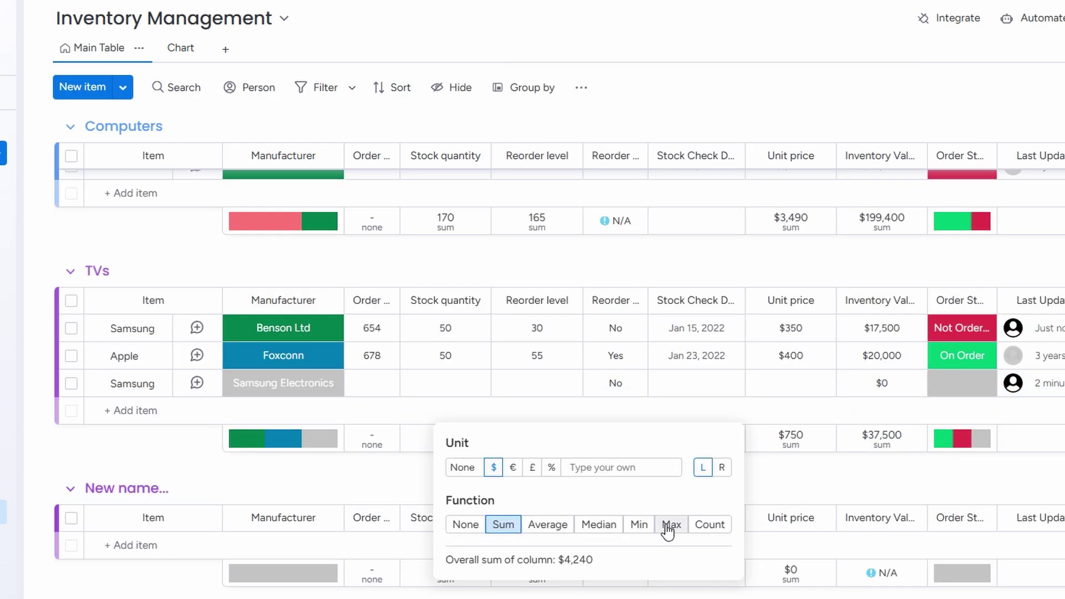
click(514, 469)
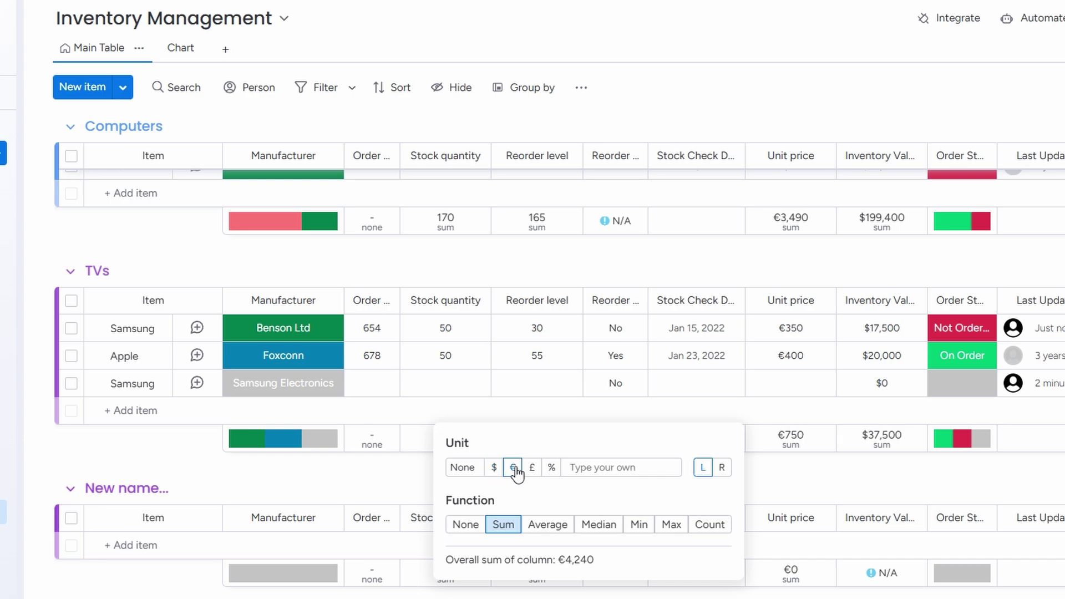
click(805, 258)
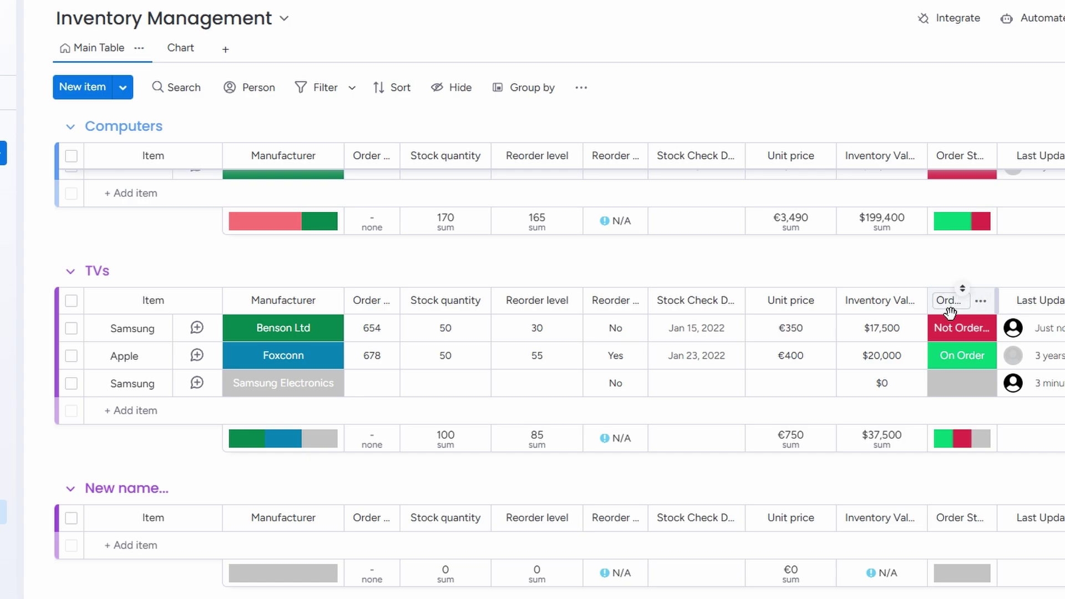
click(961, 330)
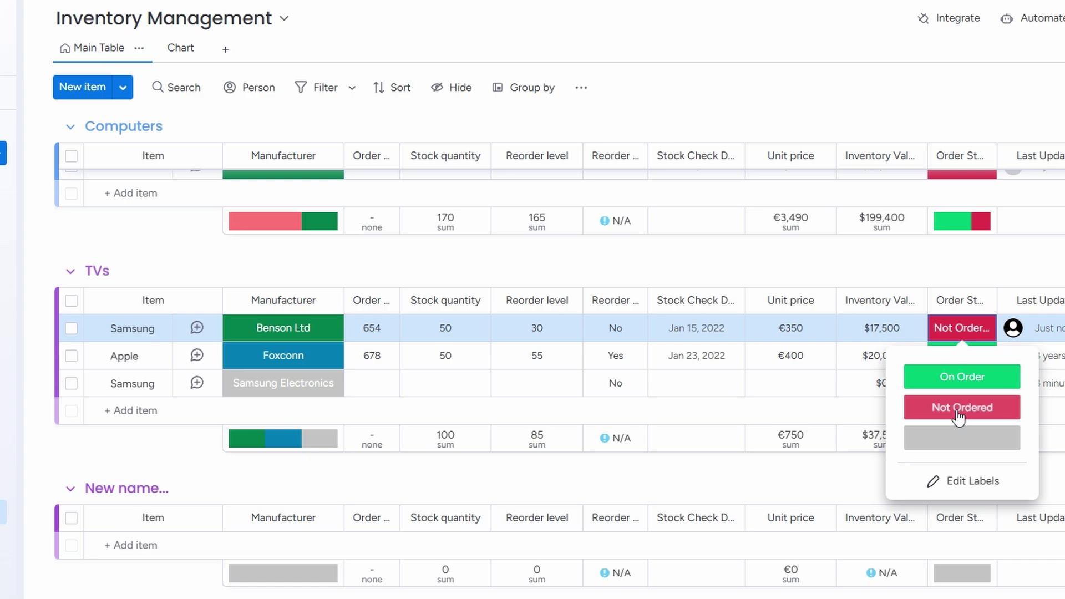
- Set the Samsung TV's order status to On Order and the Apple TV's to Not Ordered
click(977, 379)
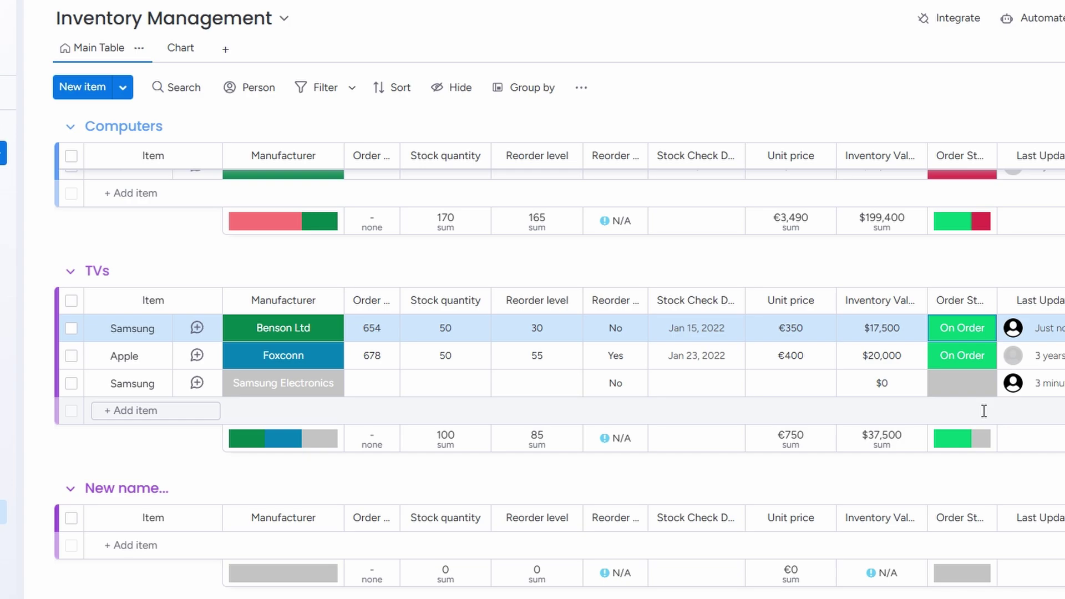
click(961, 355)
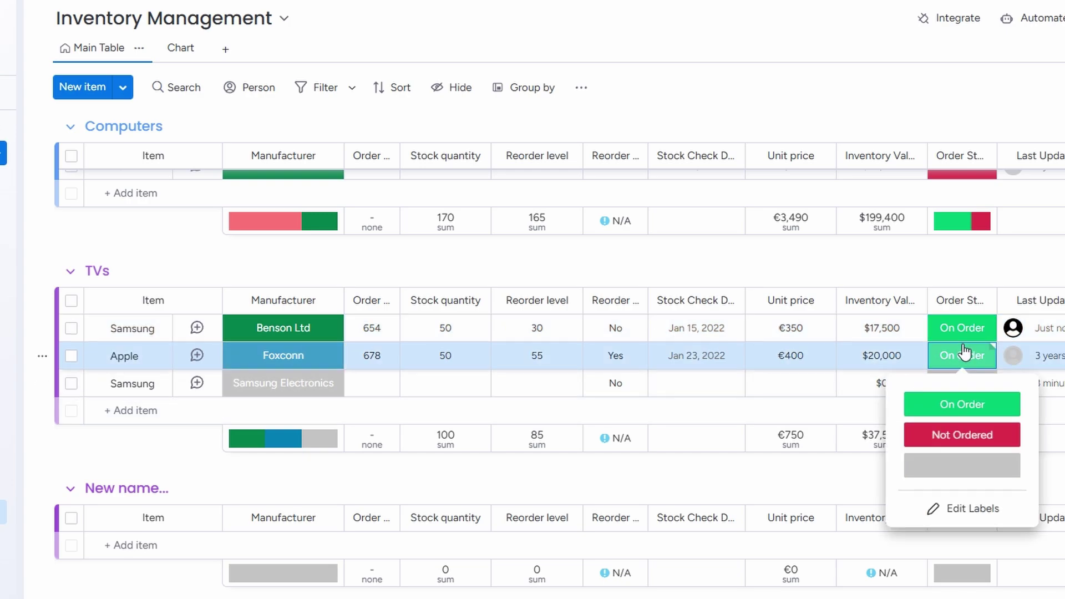
click(962, 434)
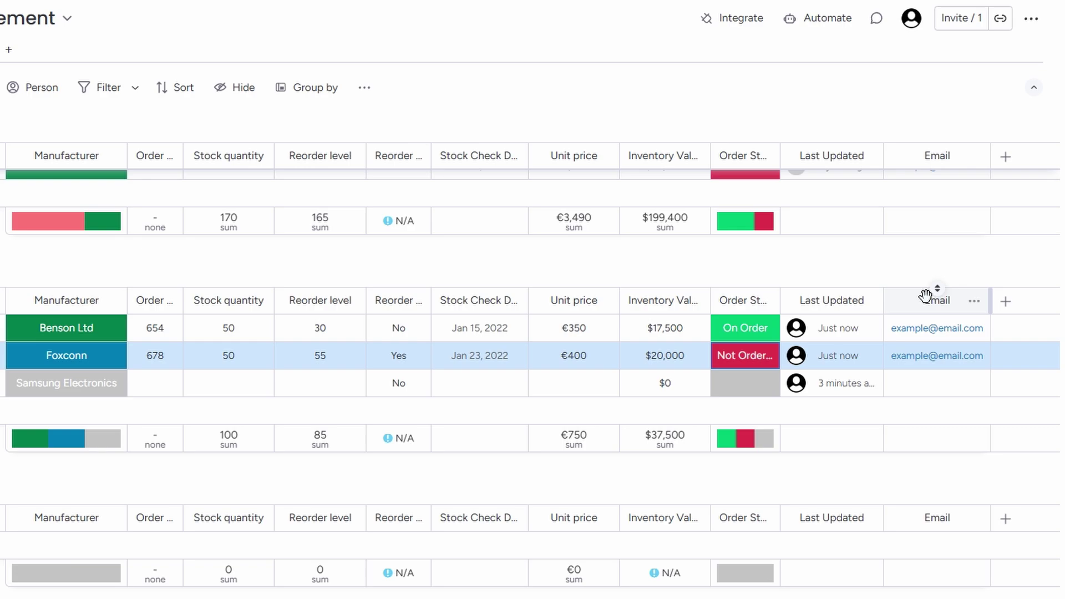
- Clear the Email cell on the Benson Ltd Samsung row
click(975, 328)
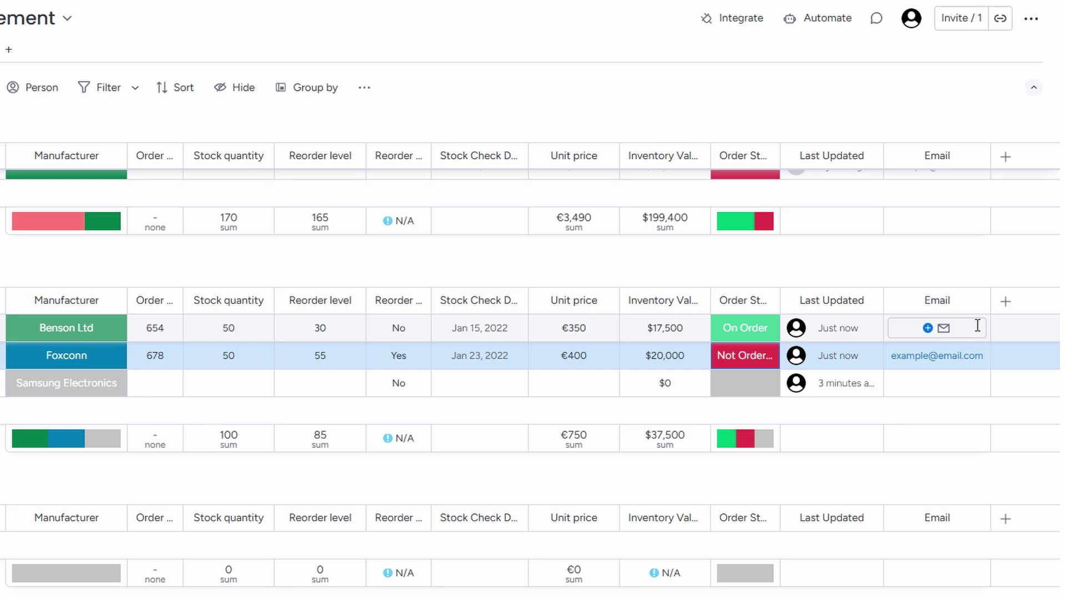
click(929, 327)
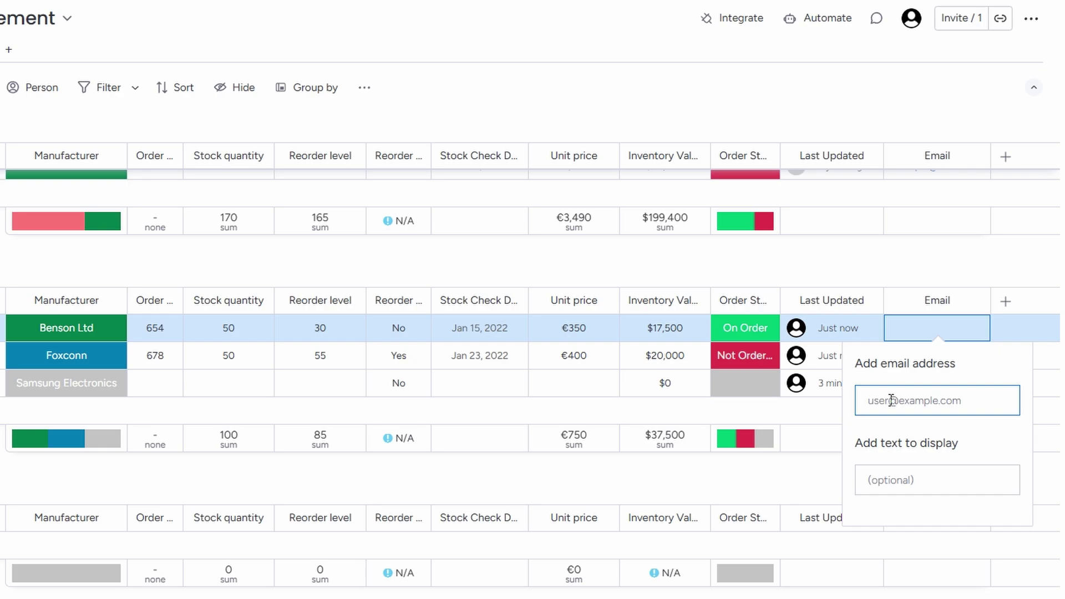
click(1007, 302)
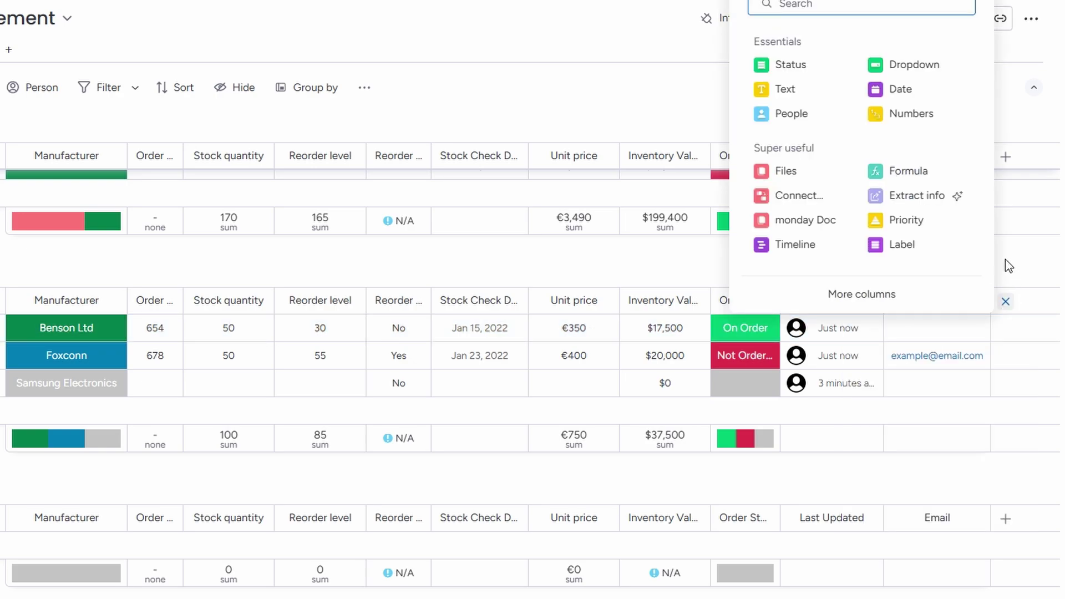
click(1005, 242)
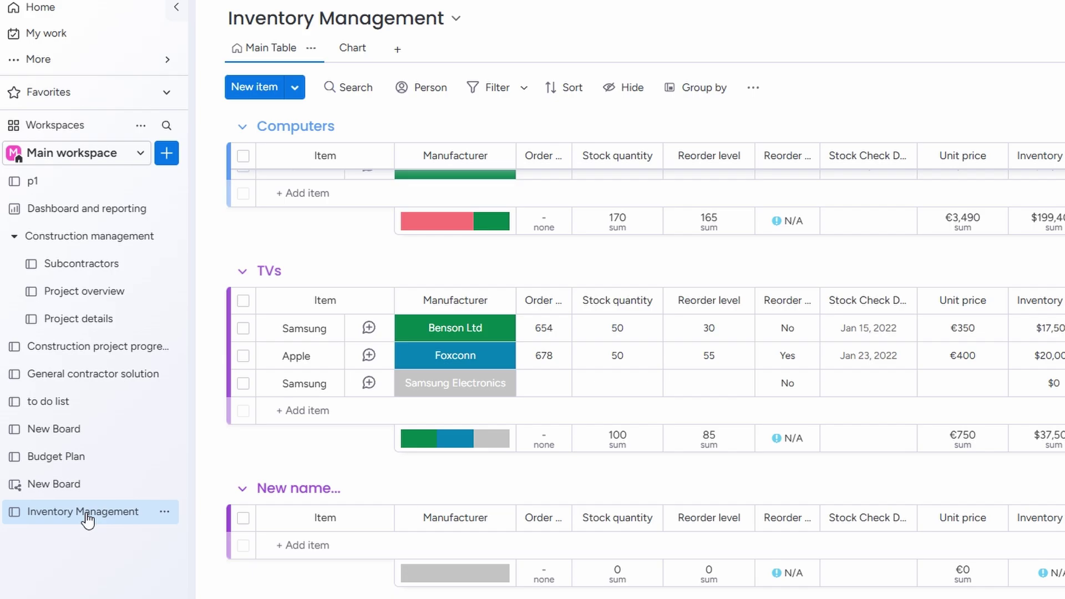
- Create a Main-privacy Tasks board in the Main workspace, then go back to Inventory Management
click(164, 150)
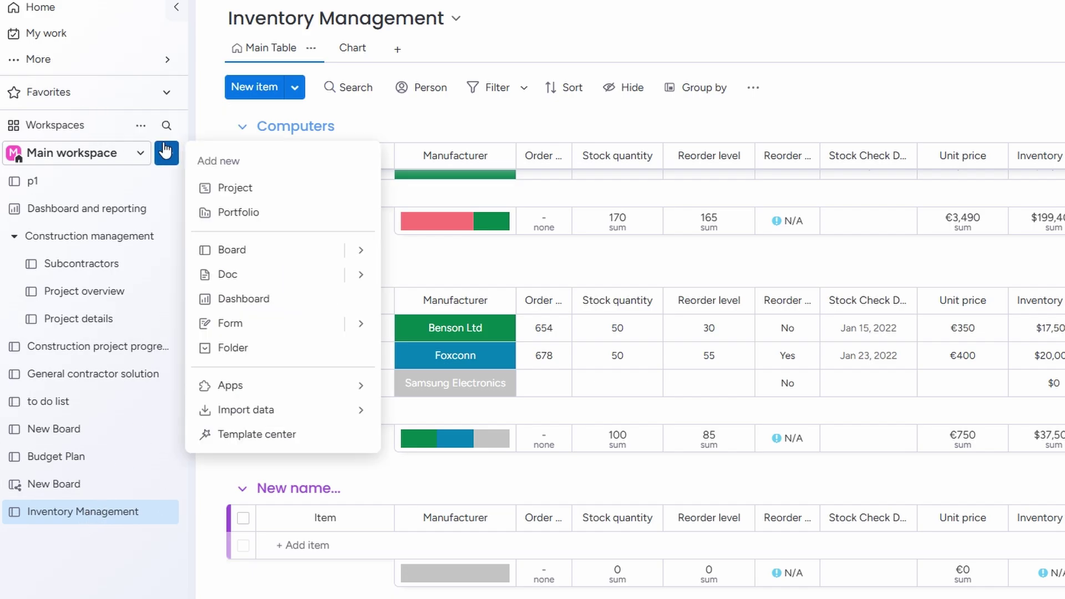
click(273, 255)
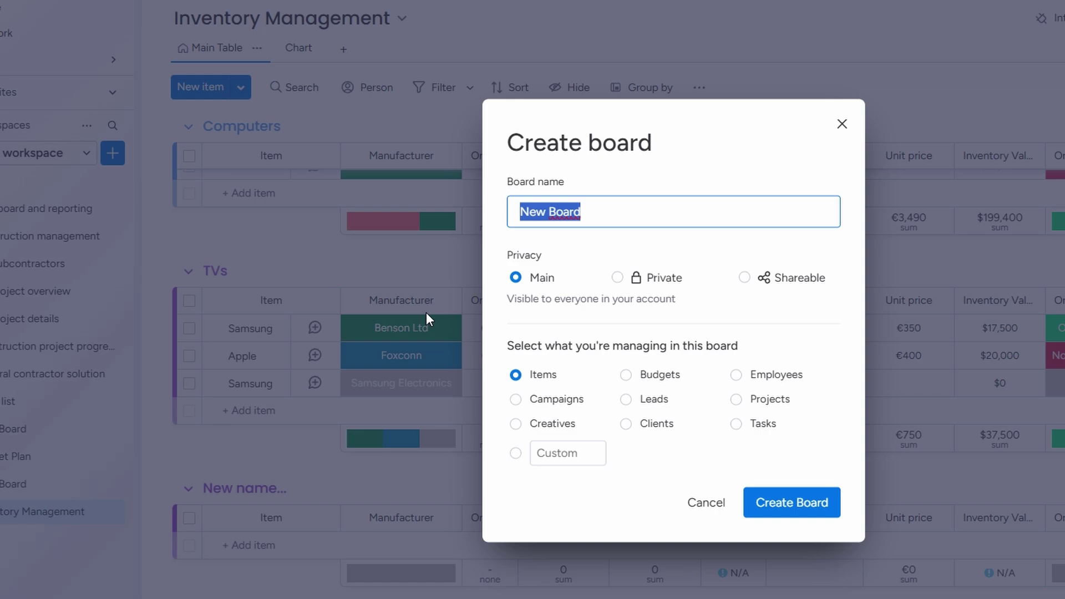
click(671, 278)
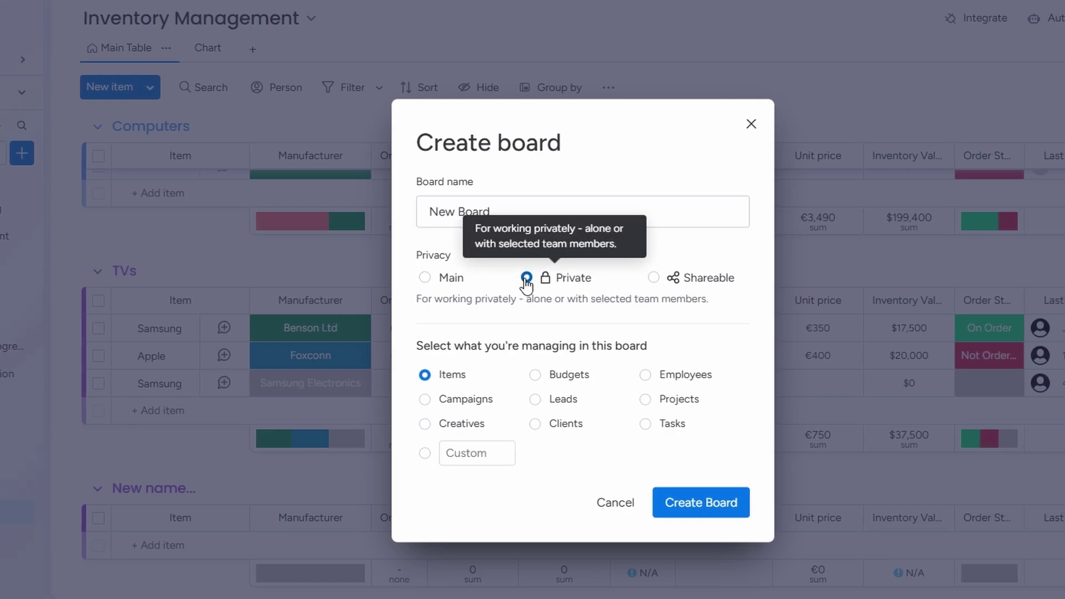
click(424, 277)
click(644, 424)
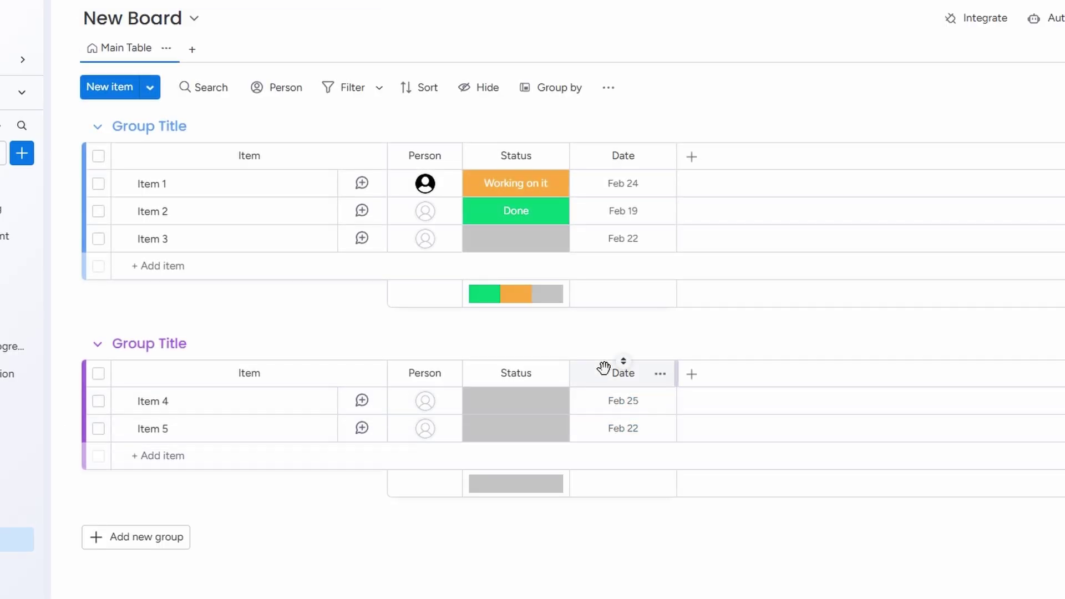
click(17, 511)
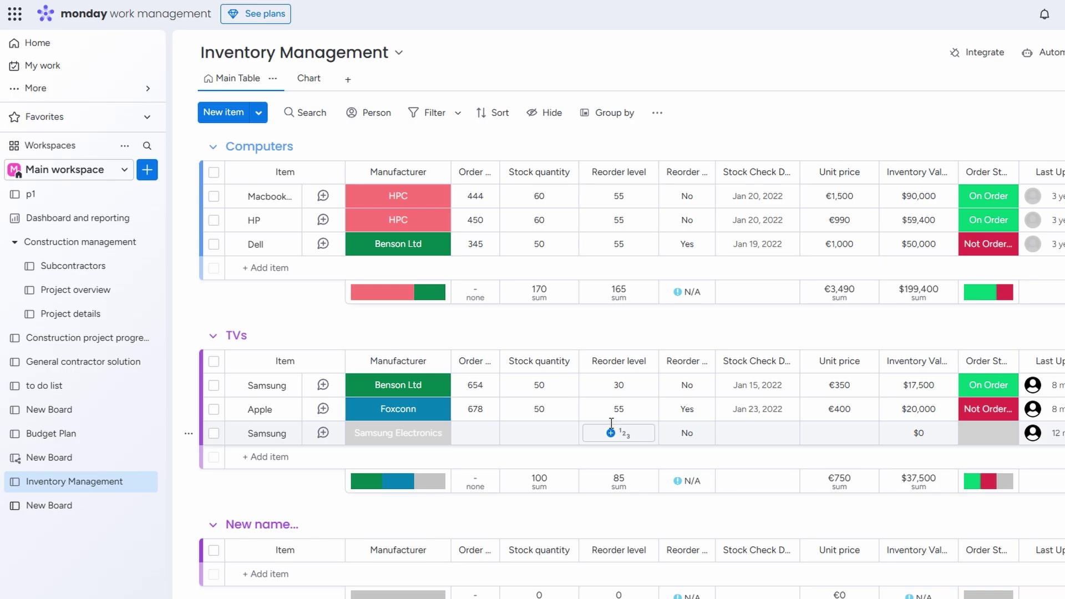
- Create a second Tasks board, start a task in its first group, then reopen Inventory Management
click(147, 171)
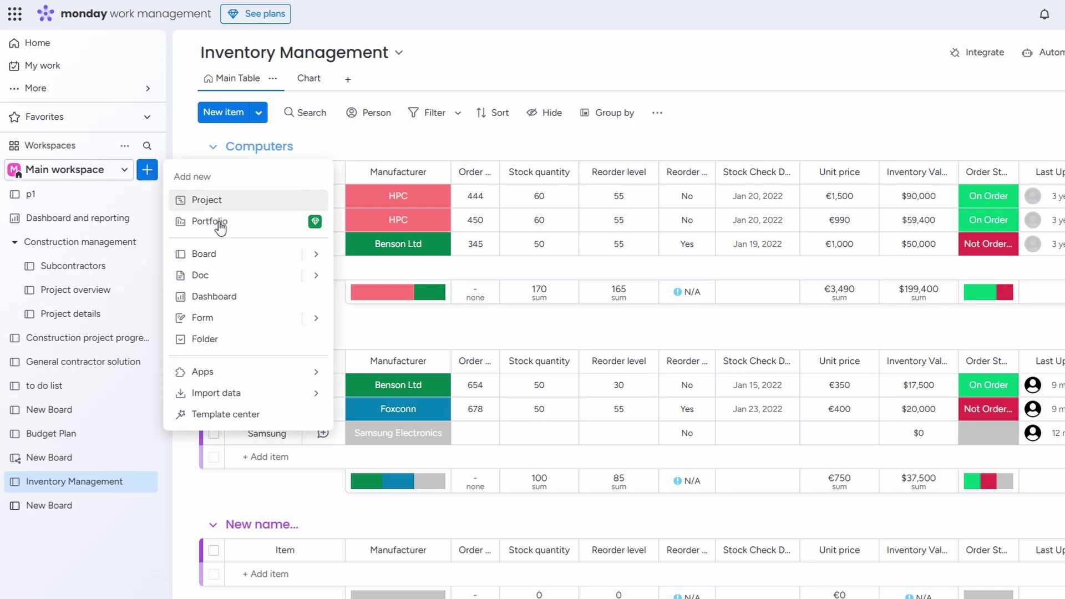
click(247, 253)
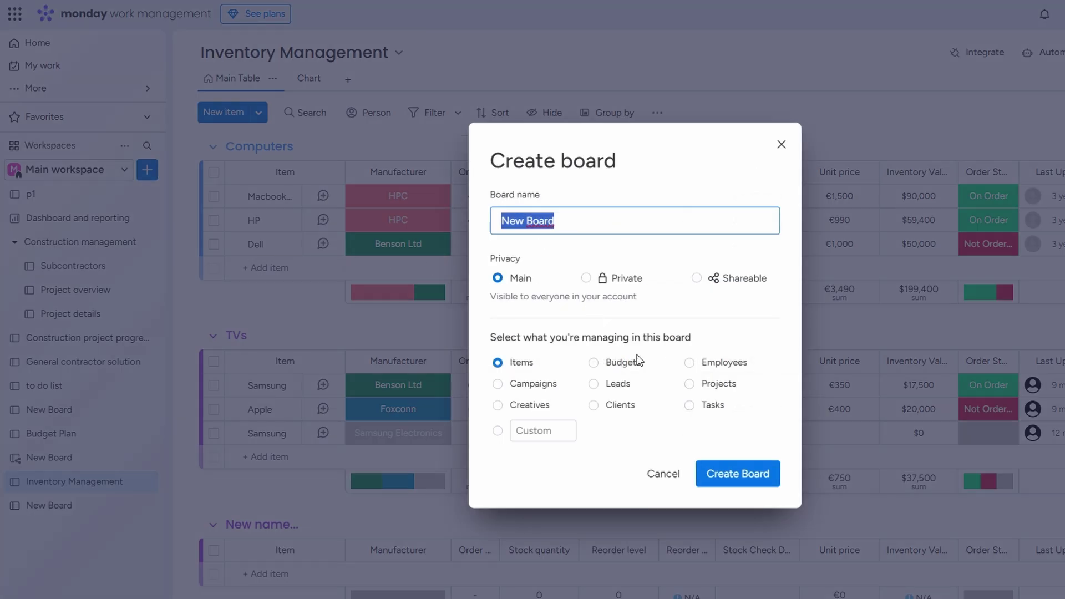
click(688, 405)
click(724, 469)
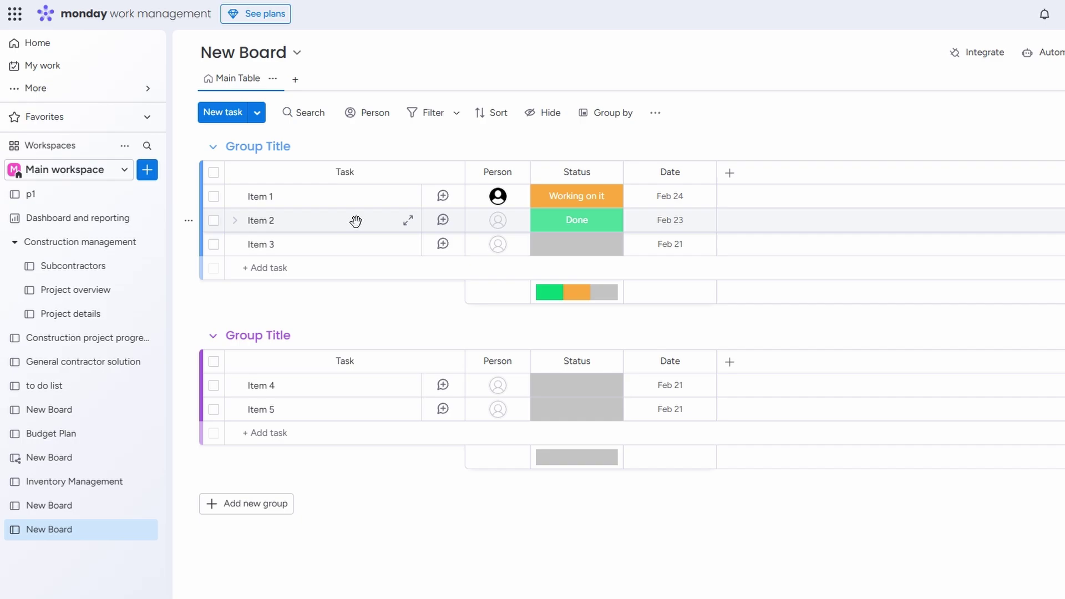
click(265, 269)
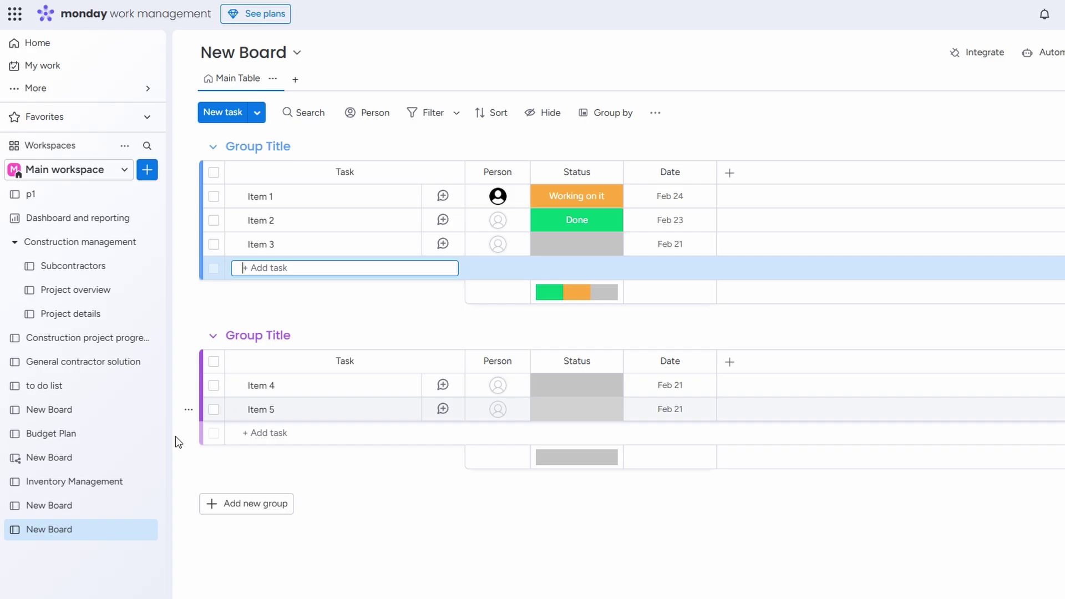
click(85, 487)
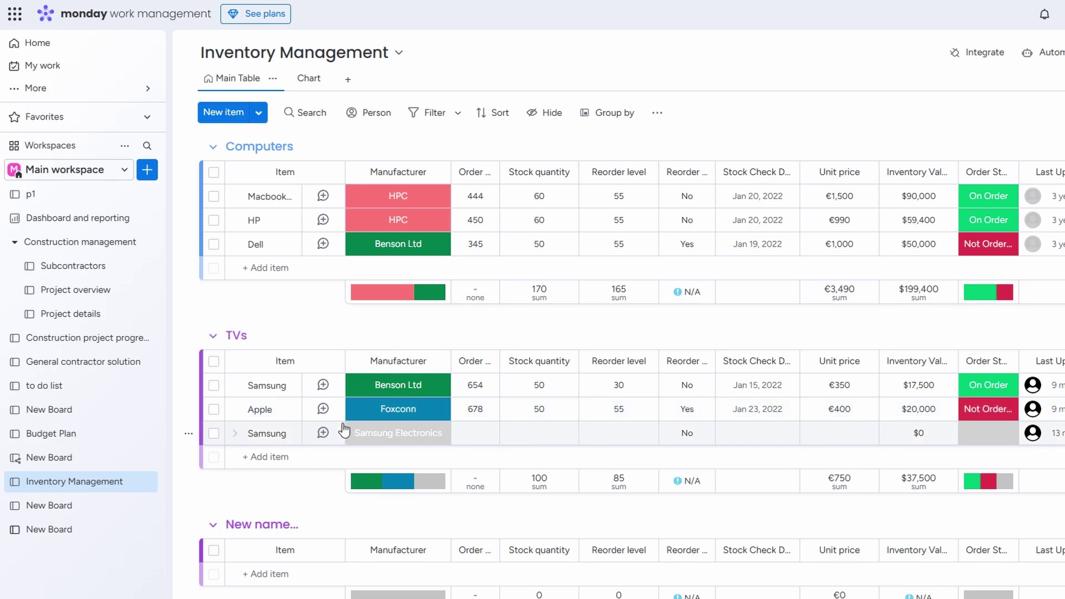
click(47, 529)
click(302, 269)
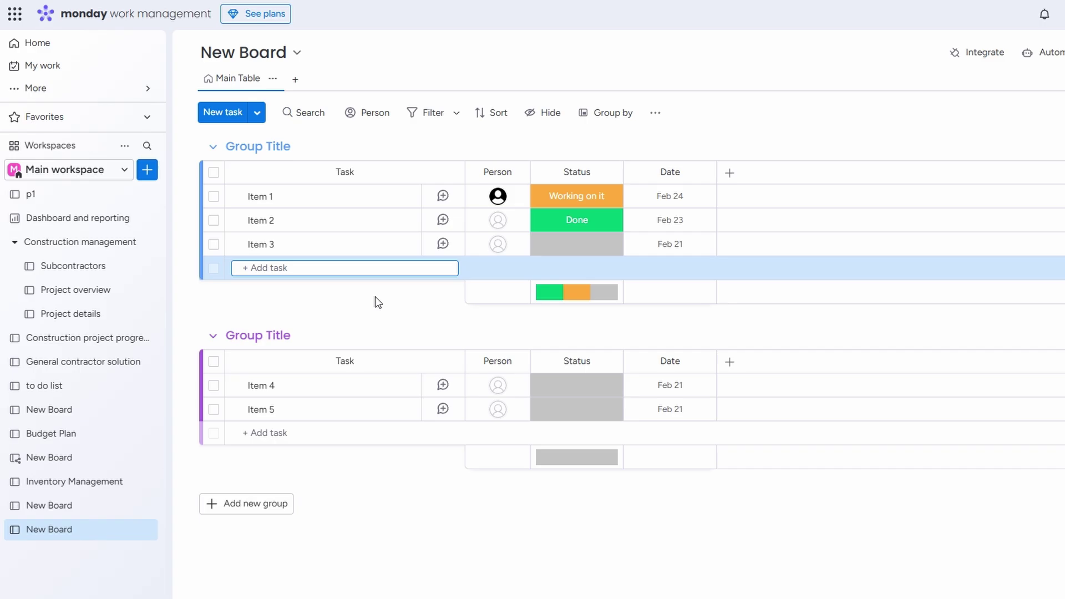
click(97, 482)
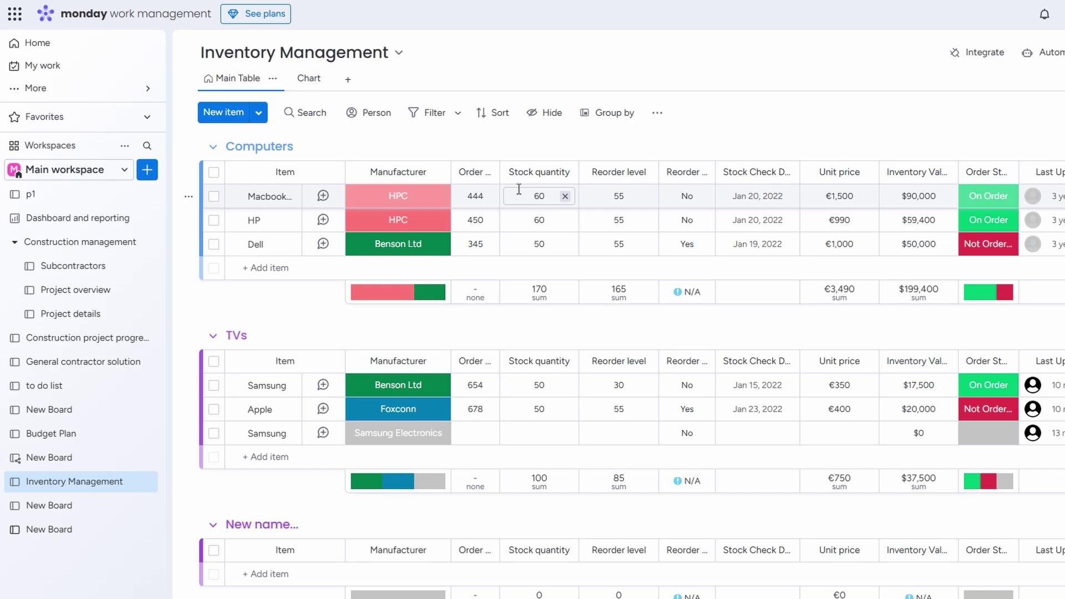
- Confirm the cell edit and add a New Group below the board's existing groups
key(Return)
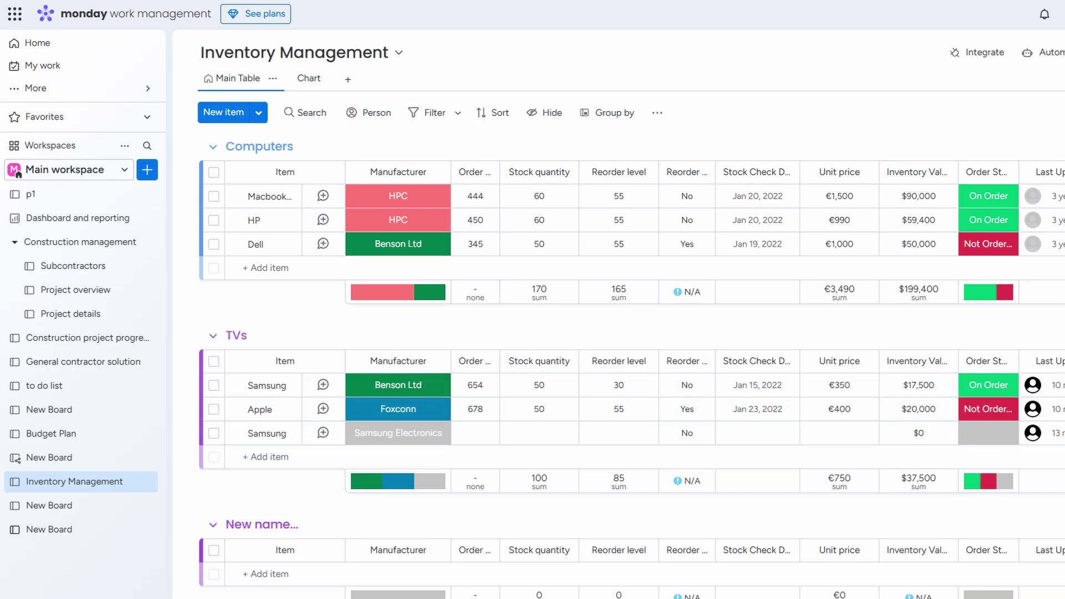
scroll(582, 541, down, 2)
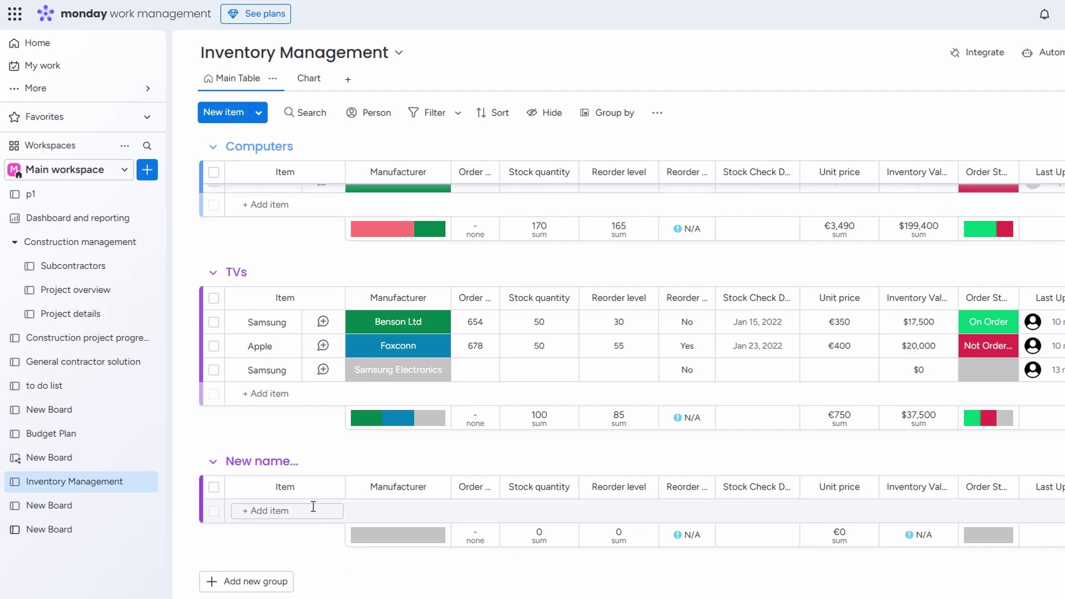
click(217, 583)
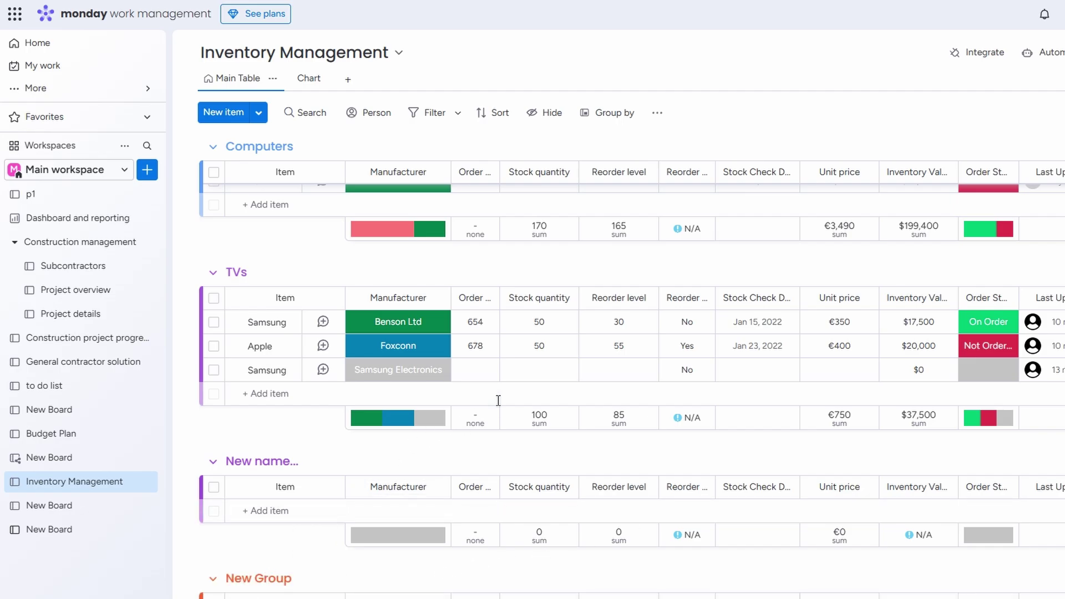
scroll(499, 405, up, 3)
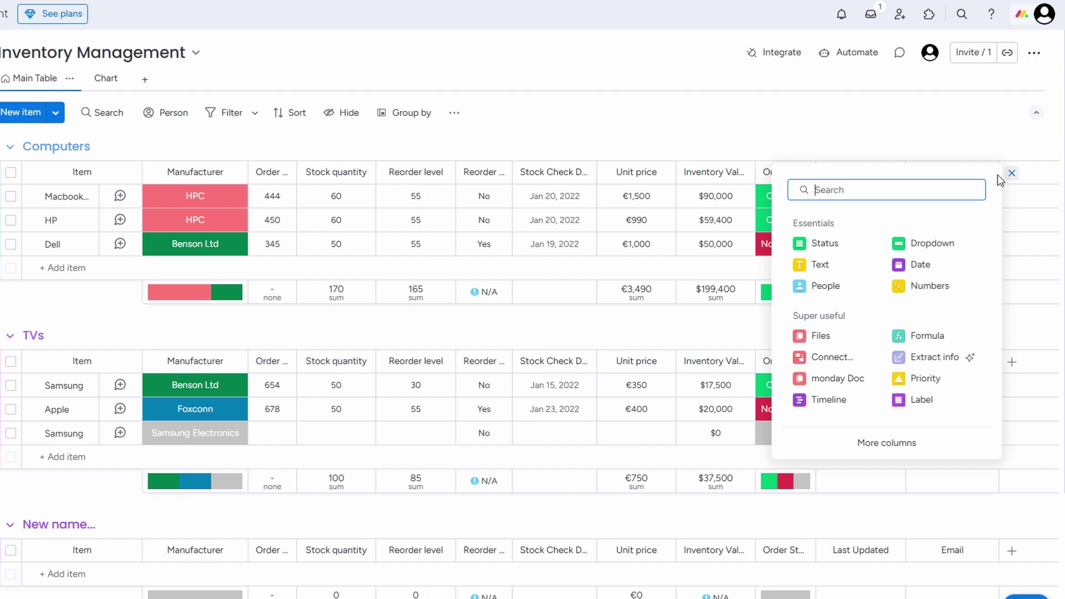
- Browse the Column Center's Essentials, Super useful and AI-powered column types
click(903, 446)
scroll(451, 333, down, 5)
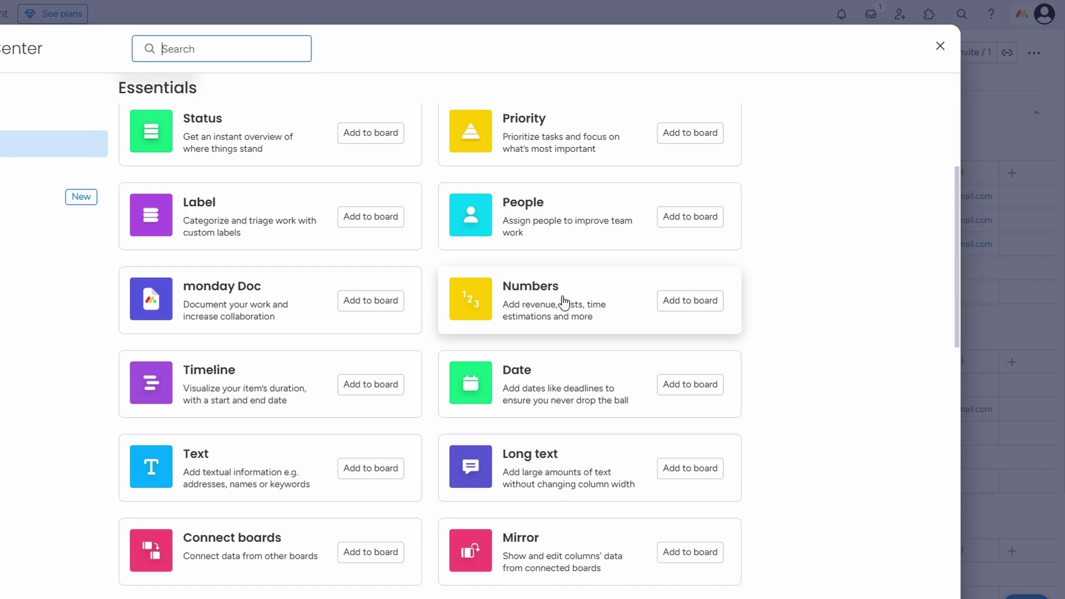
scroll(564, 302, down, 5)
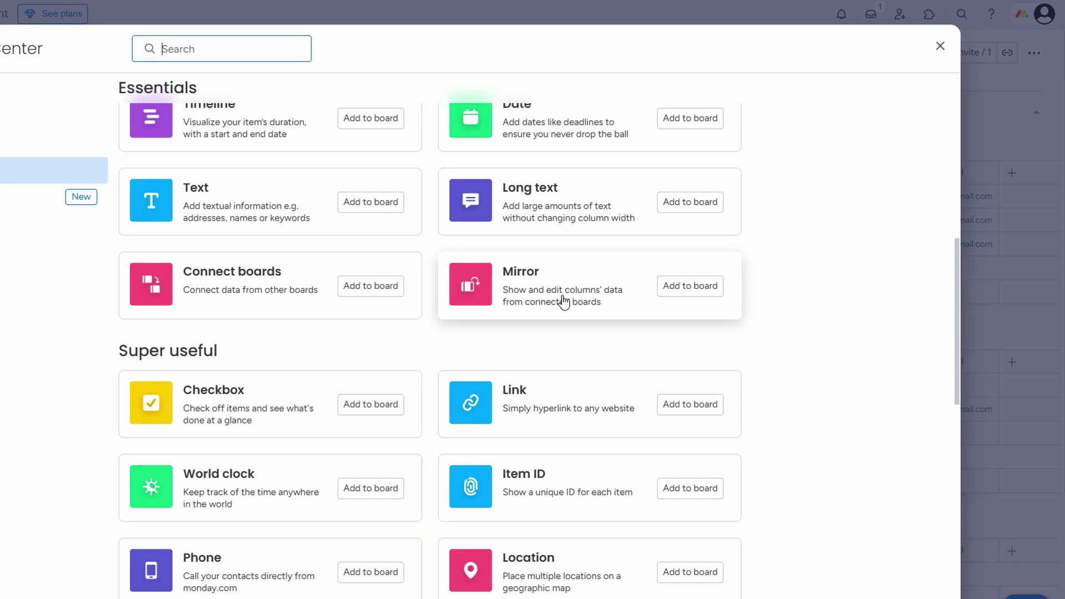
scroll(564, 303, down, 4)
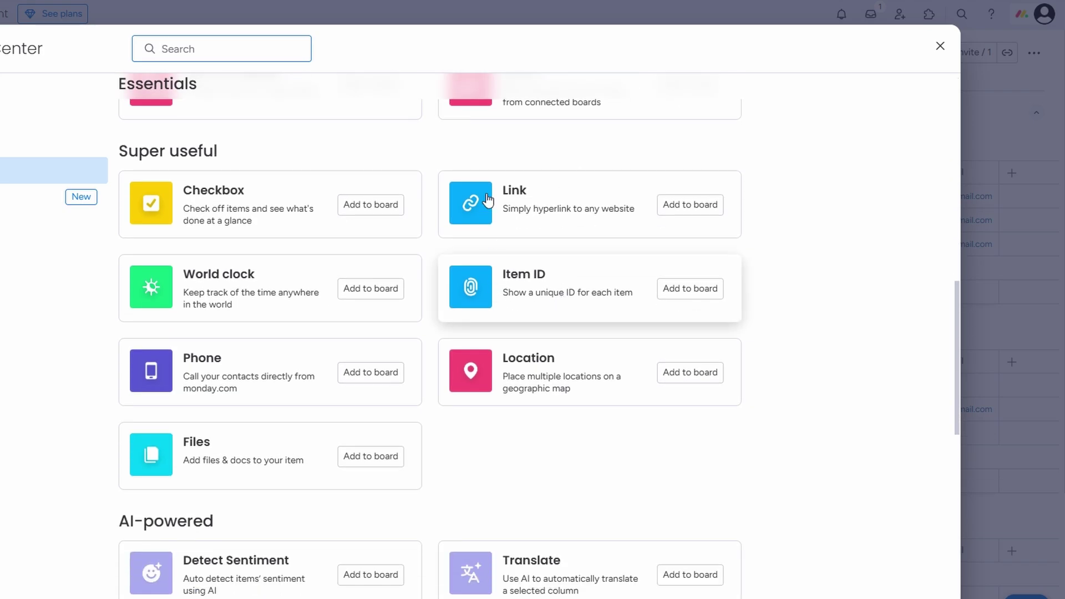
- Close the column catalogue and recolour the Benson Ltd label bright green and HPC crimson
click(940, 46)
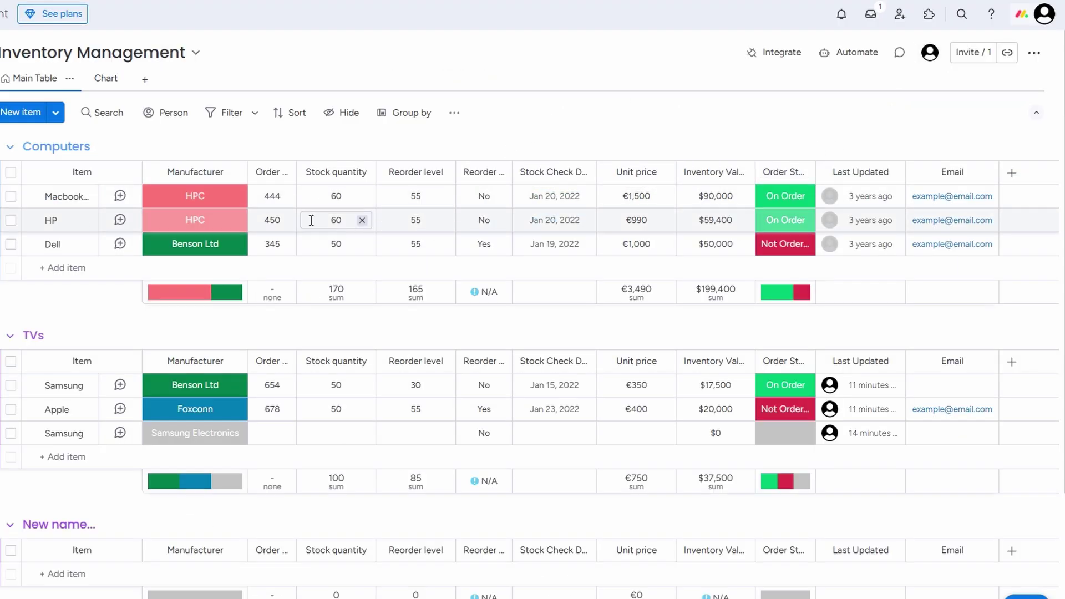
click(195, 383)
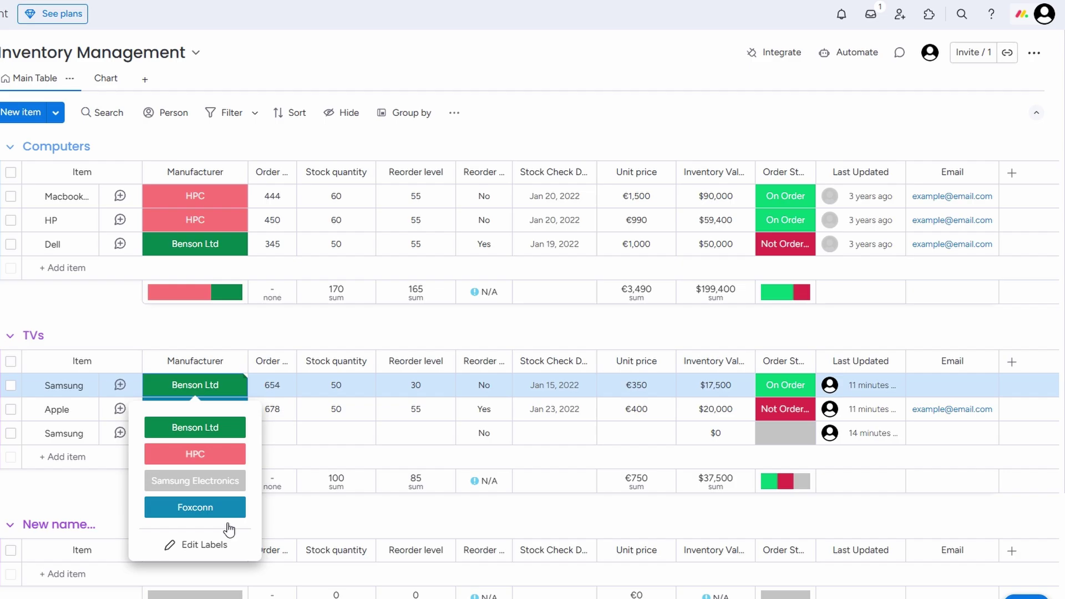
click(205, 544)
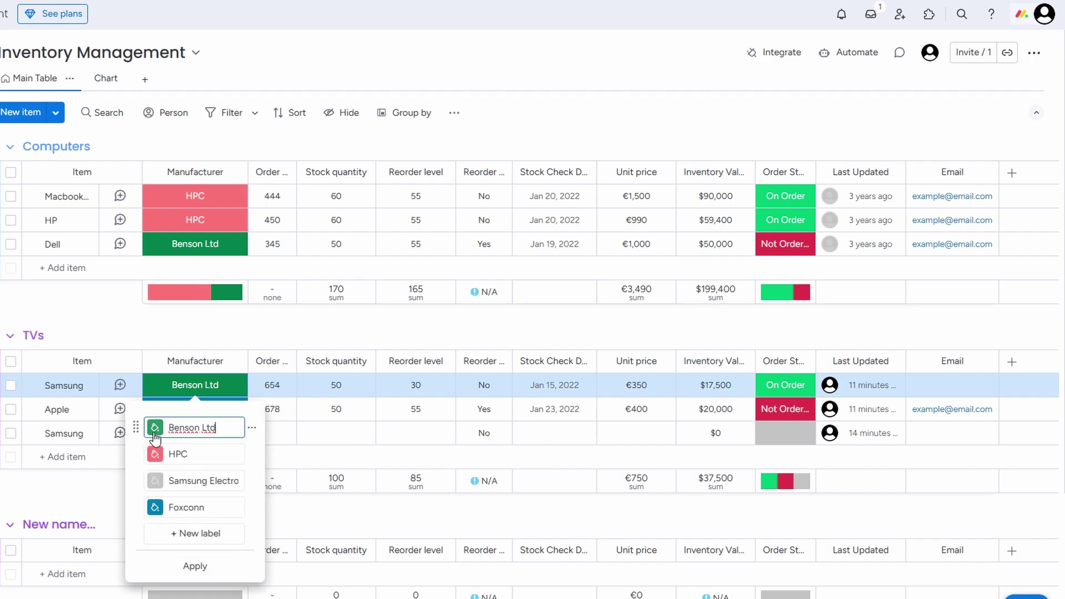
click(154, 432)
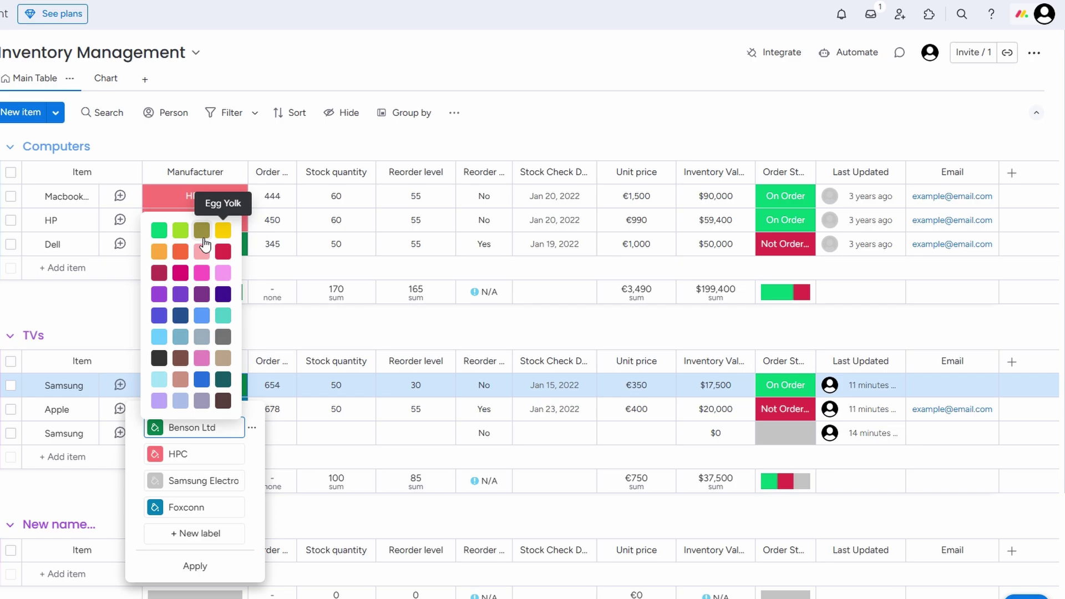
click(160, 231)
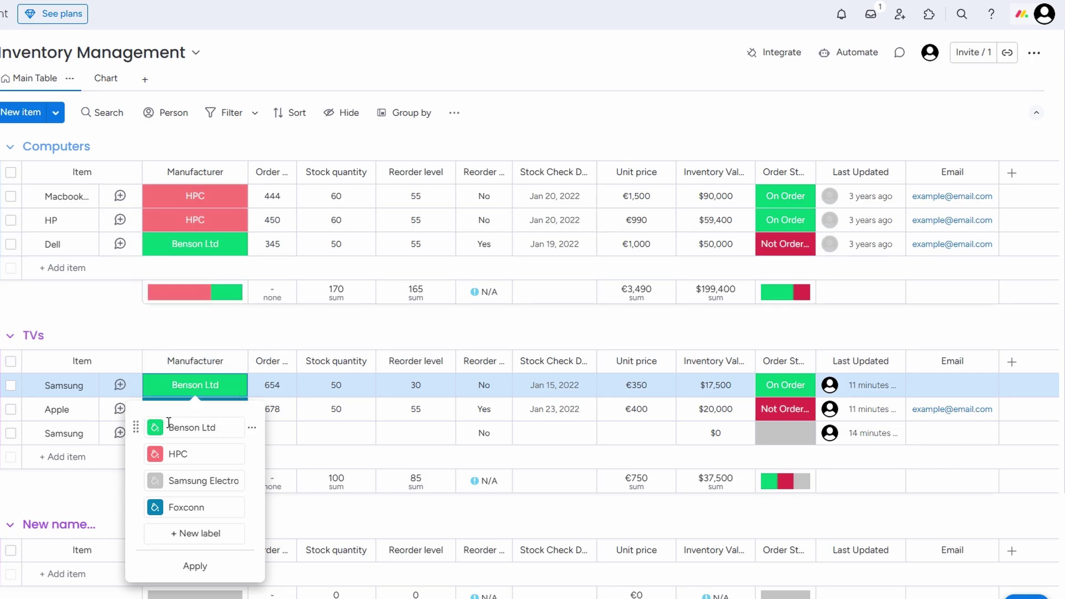
click(155, 454)
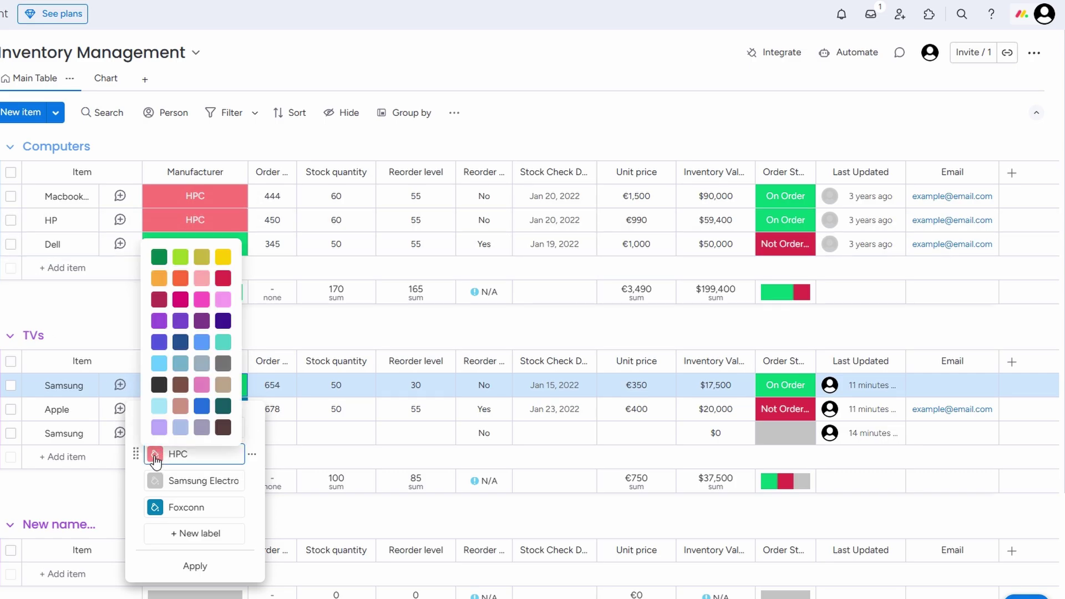
click(223, 279)
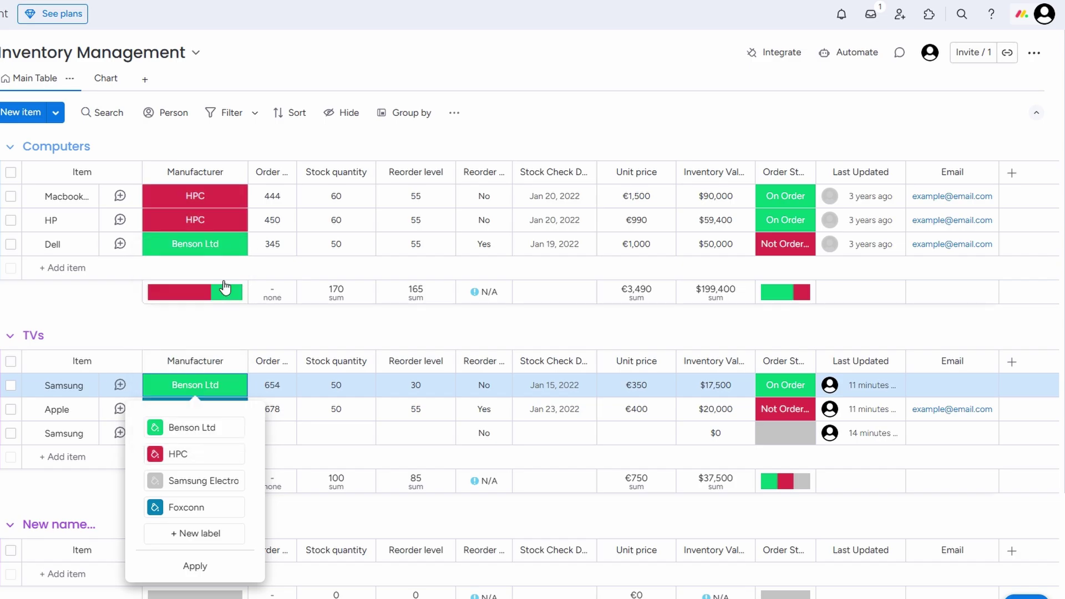
- Recolour the Foxconn label dark brown and apply the new label colours
click(155, 490)
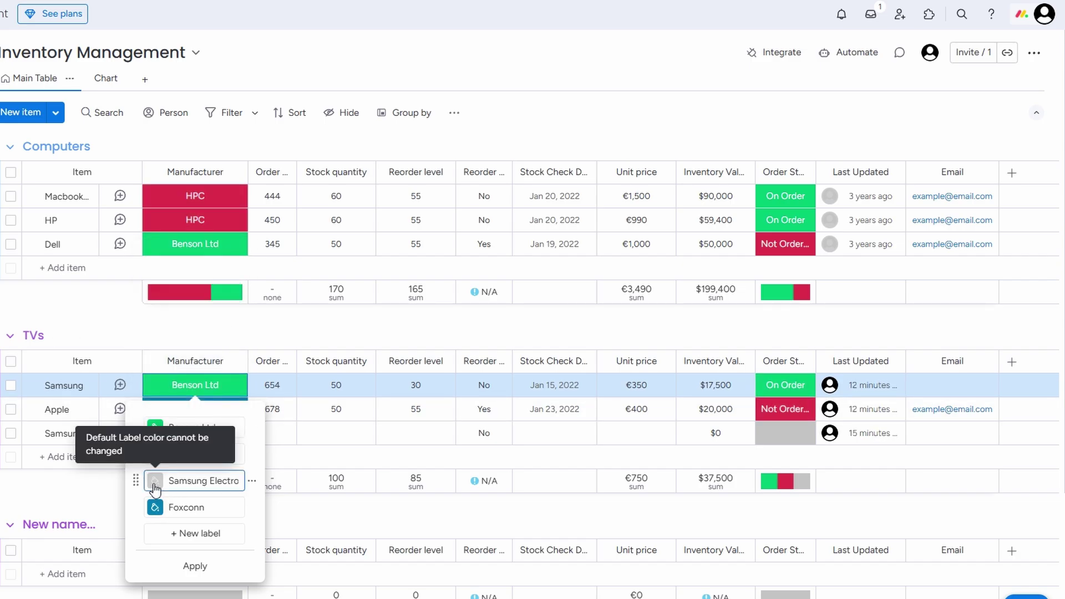
click(156, 507)
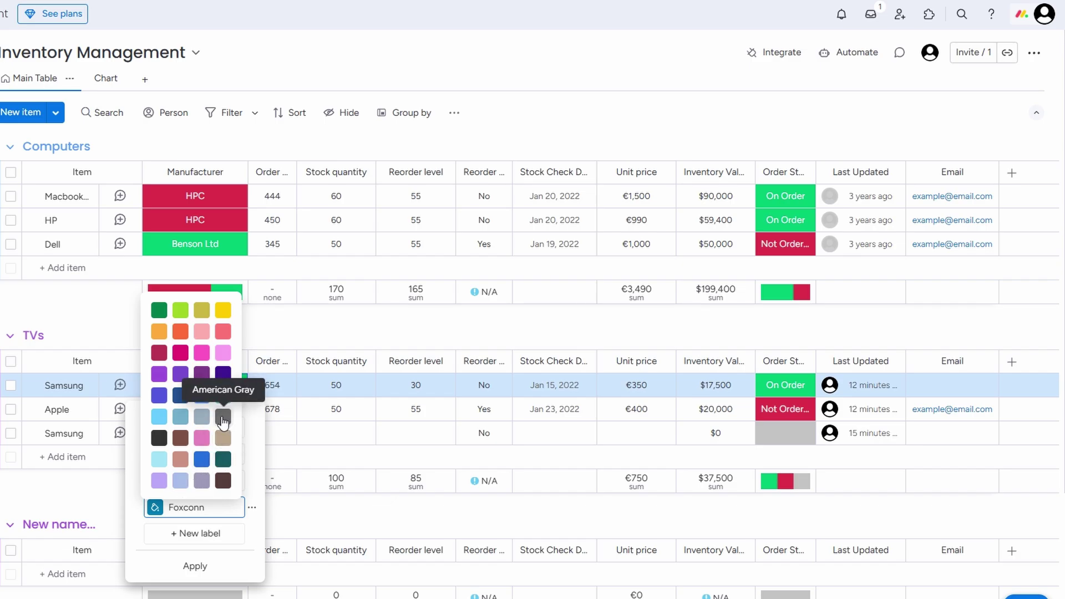
click(221, 481)
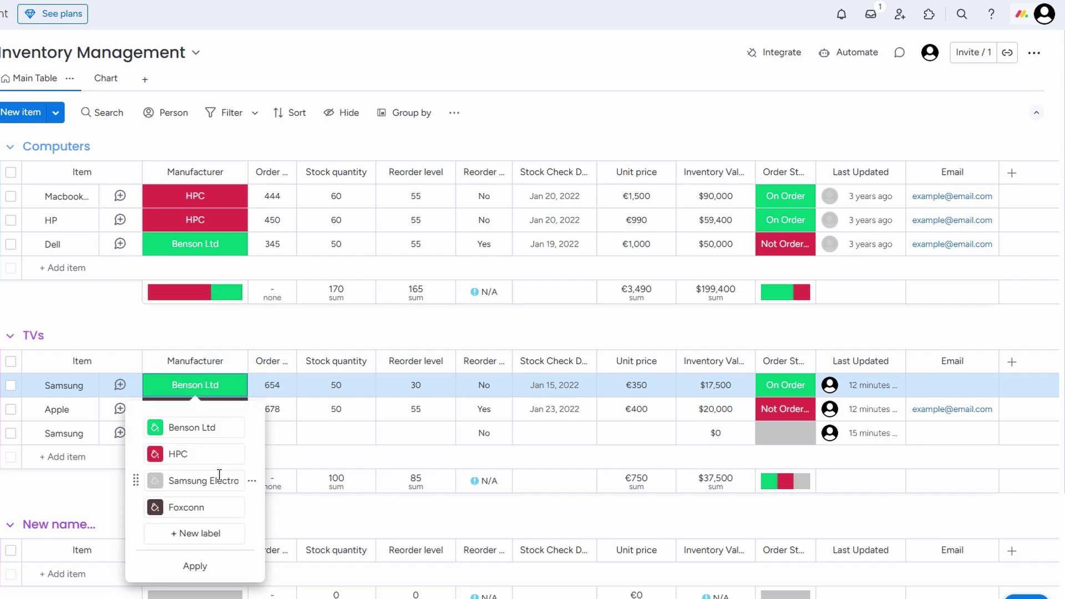
click(197, 566)
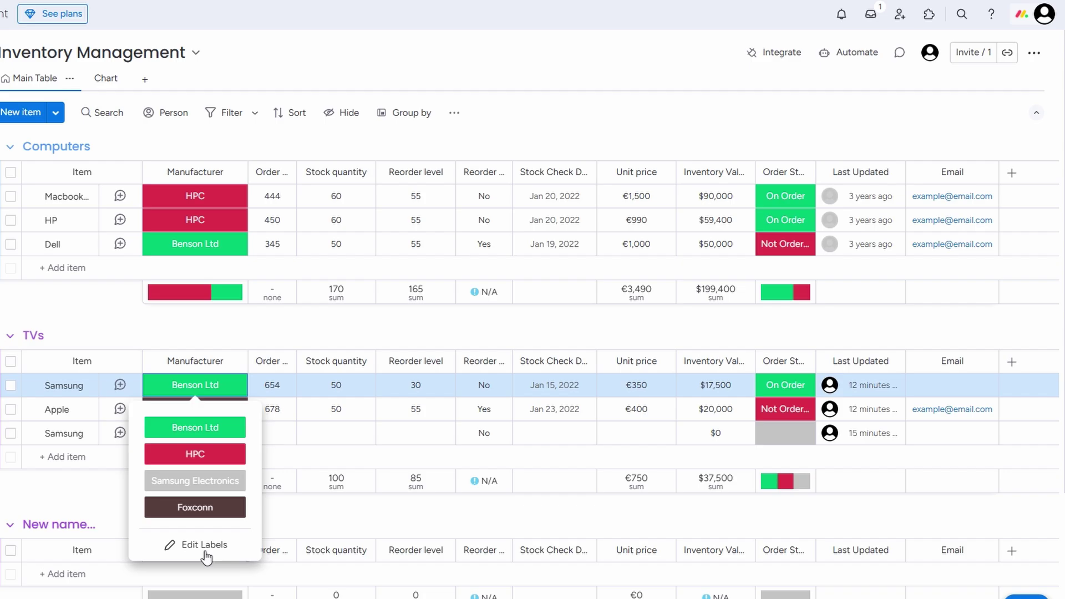
key(Escape)
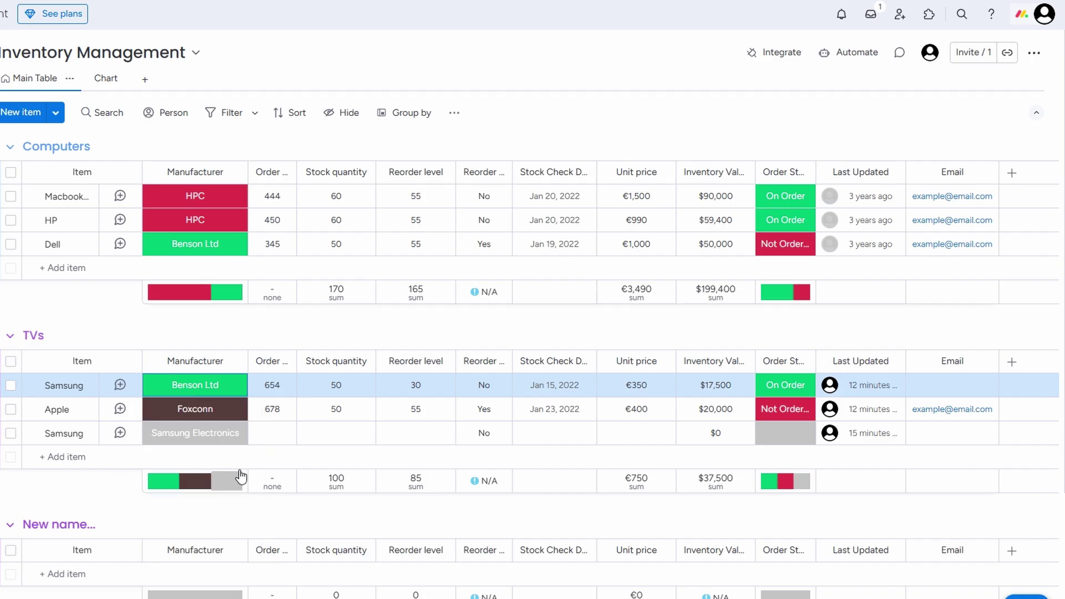
- Change the first Samsung TV's manufacturer to Samsung Electronics, leaving Apple's as Foxconn
click(206, 392)
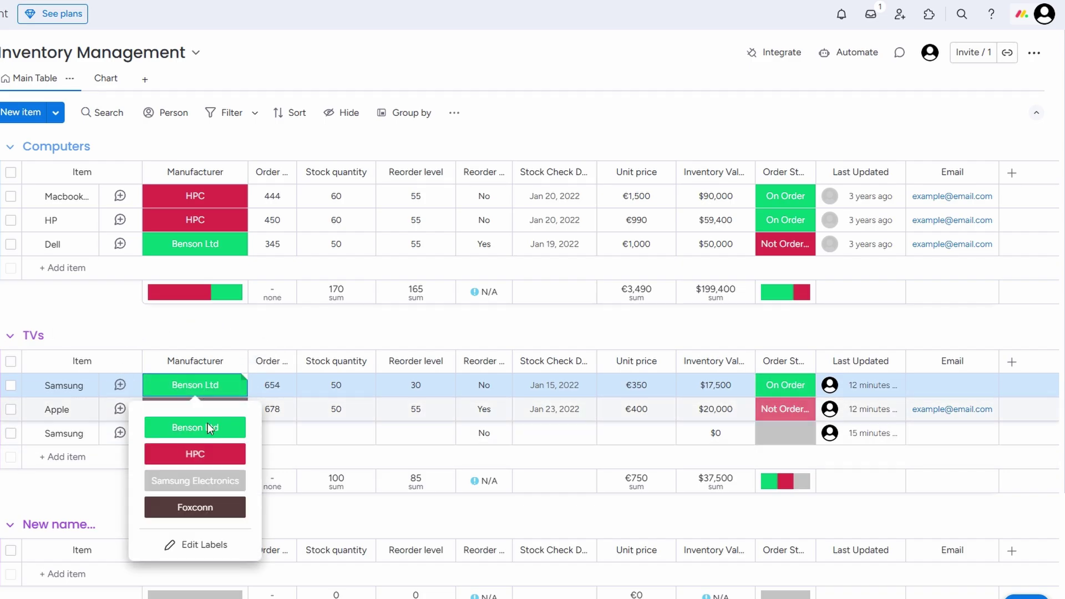
click(211, 487)
mouse_move(212, 487)
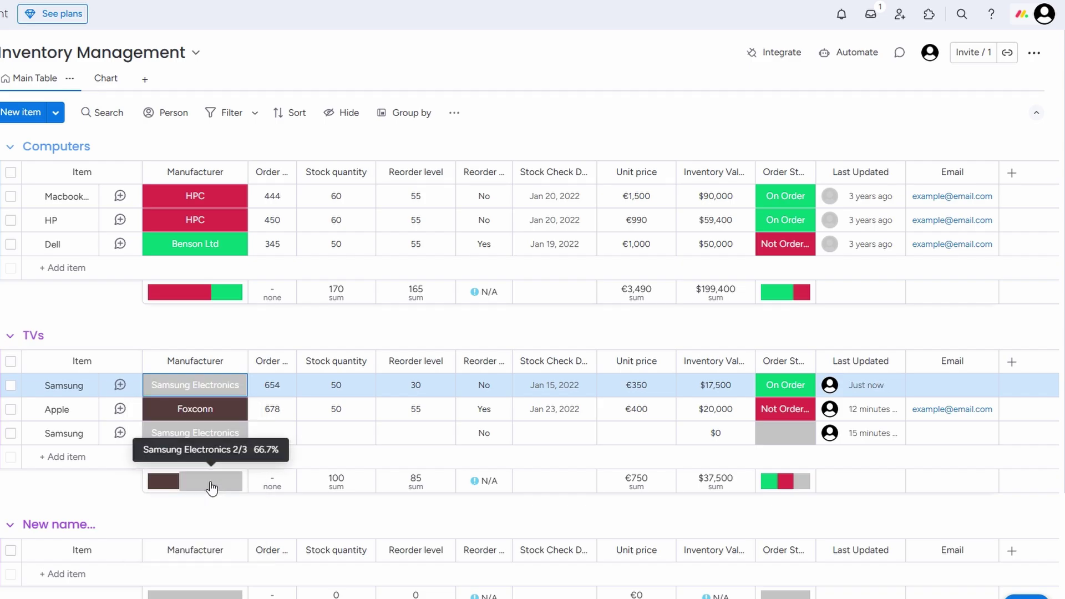
click(212, 411)
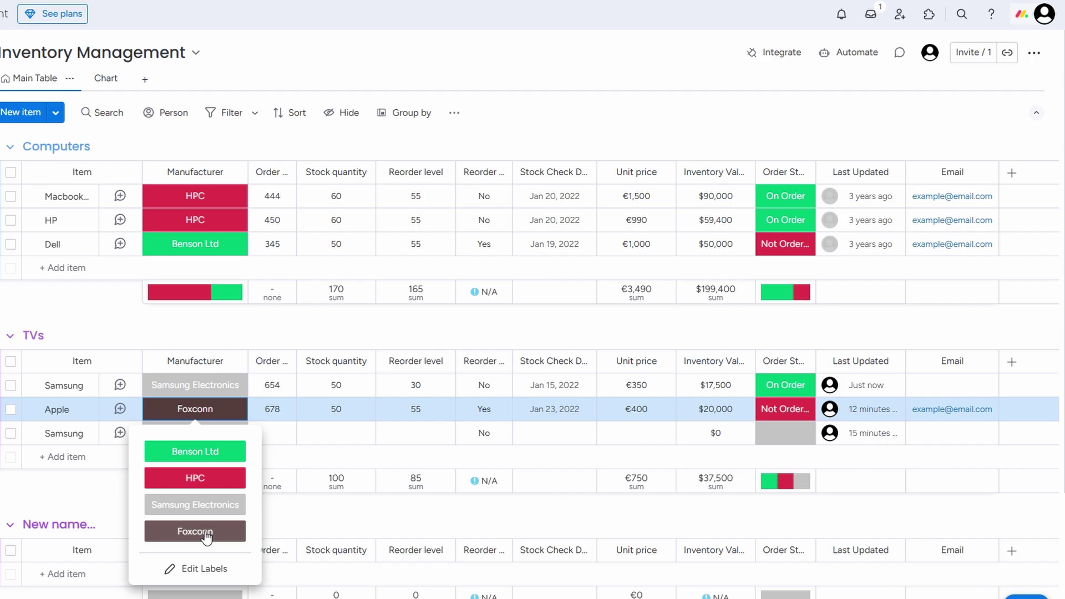
click(59, 502)
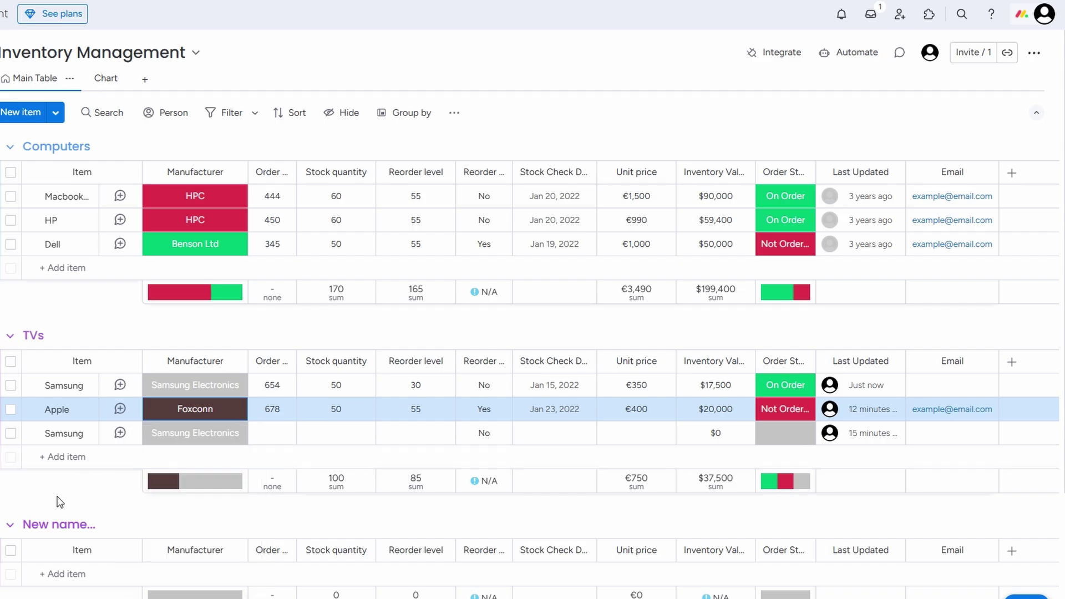